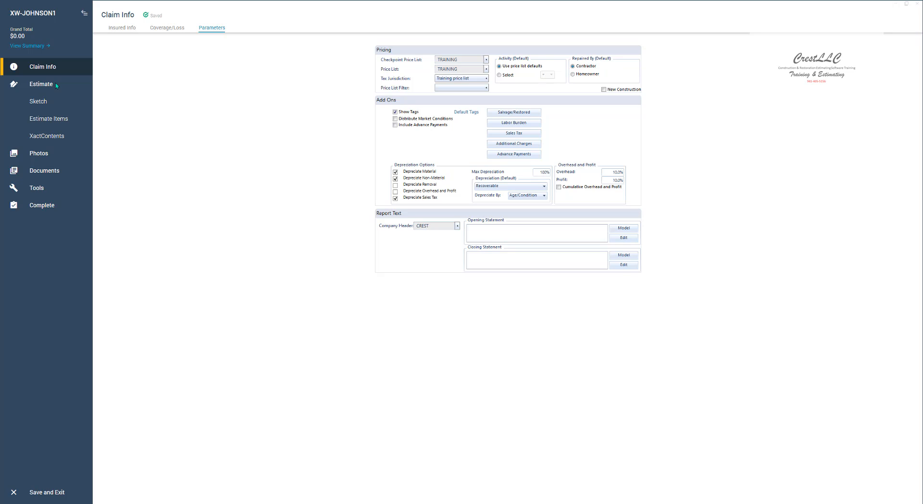
Open the estimate's sketch workspace and collapse the navigation sidebar.
left_click(43, 105)
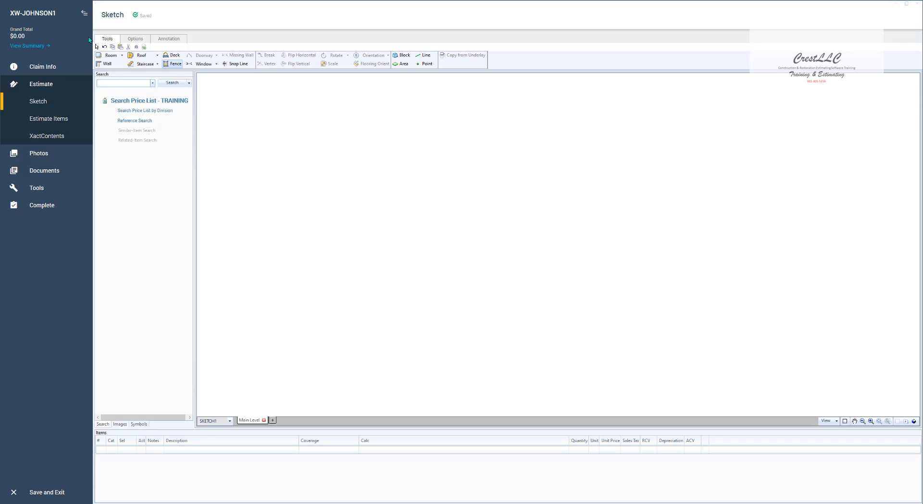
left_click(84, 13)
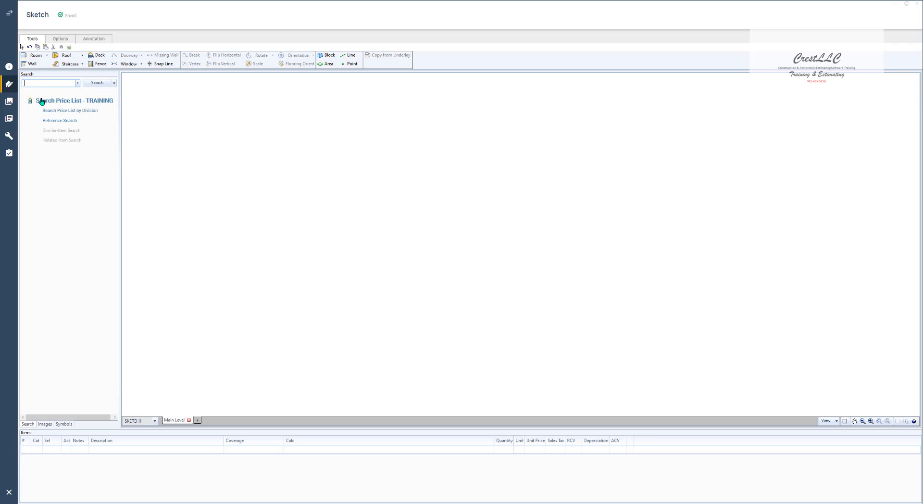
key("ctrl+2")
mouse_move(18, 68)
left_mouse_down("ctrl")
mouse_move(45, 212)
mouse_move(117, 350)
mouse_move(113, 417)
mouse_move(124, 413)
left_mouse_up("ctrl")
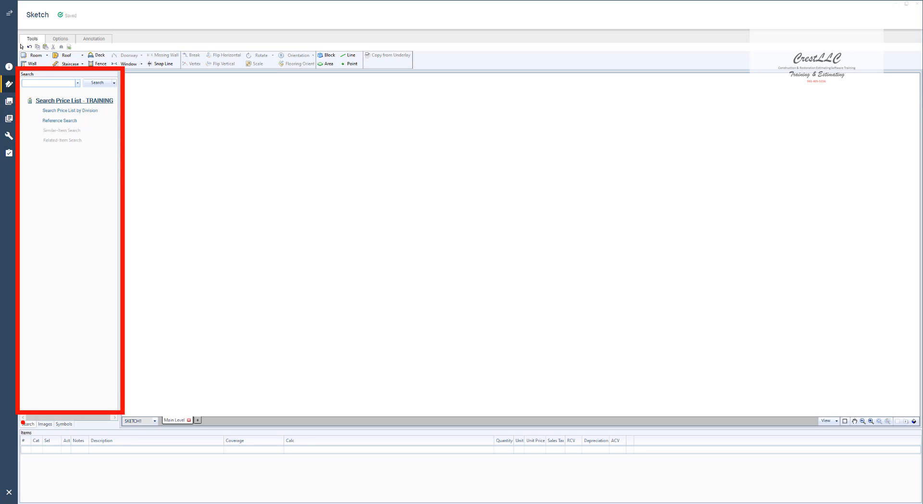
mouse_move(18, 416)
left_mouse_down("ctrl")
mouse_move(169, 483)
mouse_move(593, 502)
mouse_move(914, 500)
left_mouse_up("ctrl")
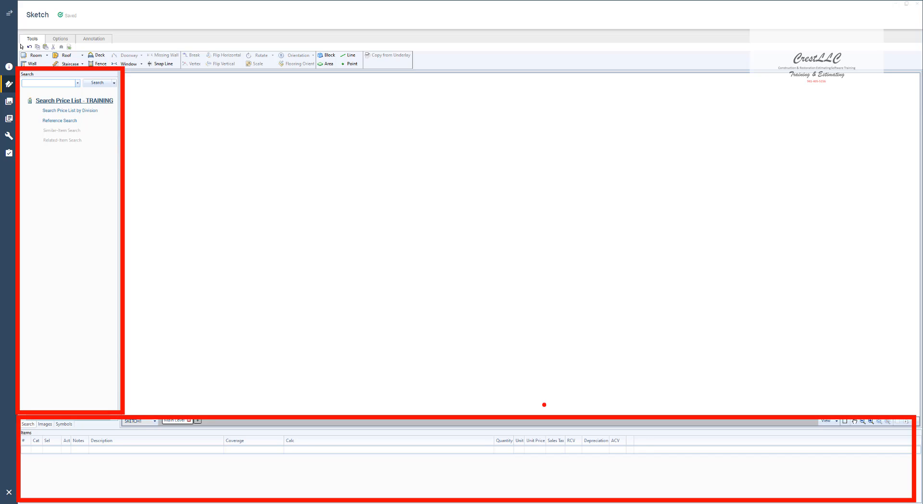
key("Escape")
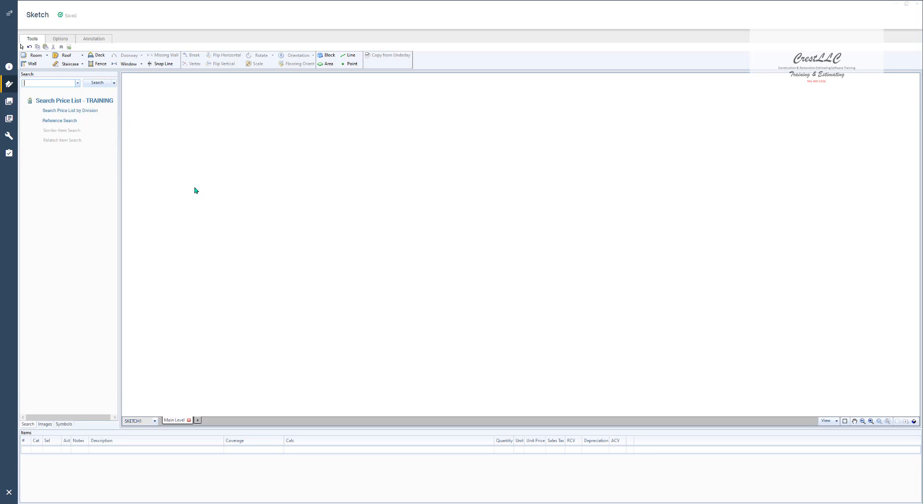
Switch the sketch workspace to full screen to hide the price list search and line items panes.
left_click(66, 41)
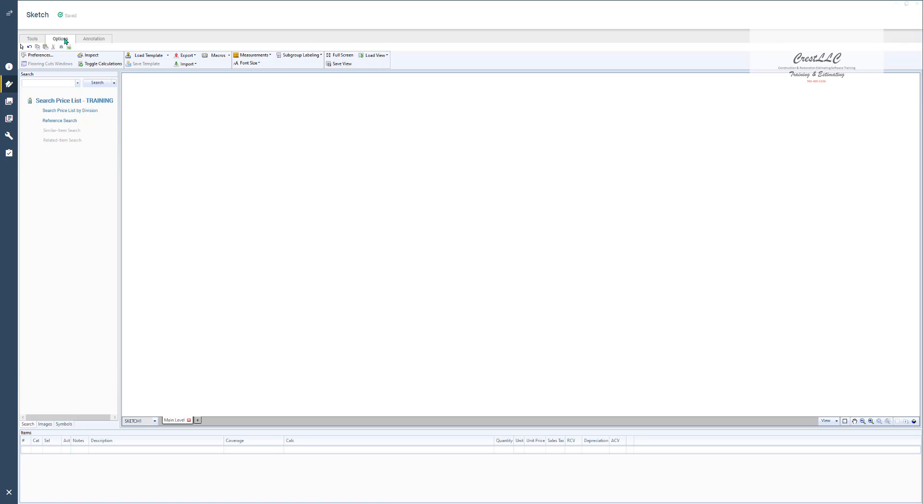
left_click(342, 56)
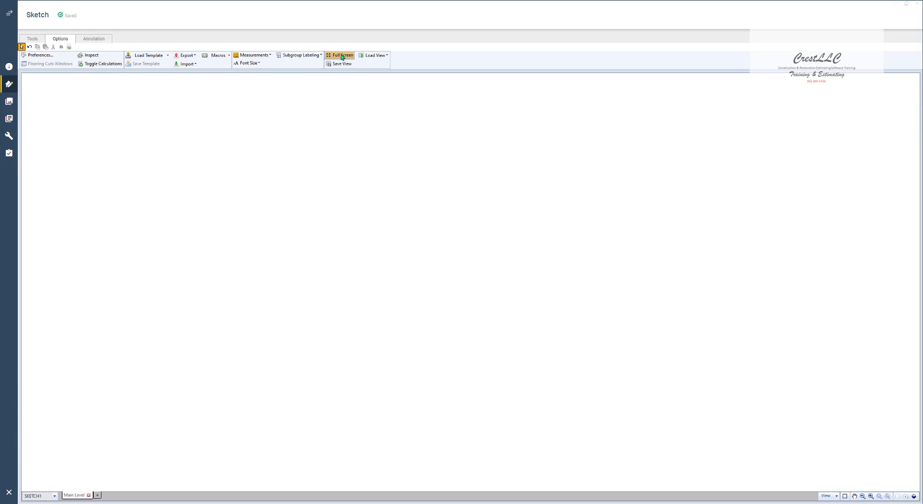
left_click(342, 57)
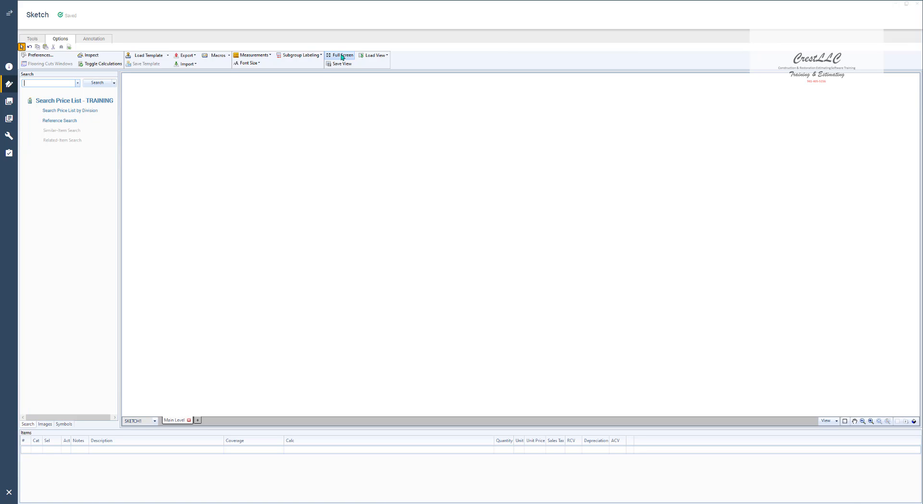
left_click(342, 55)
left_click(343, 57)
left_click(28, 87)
key("F11")
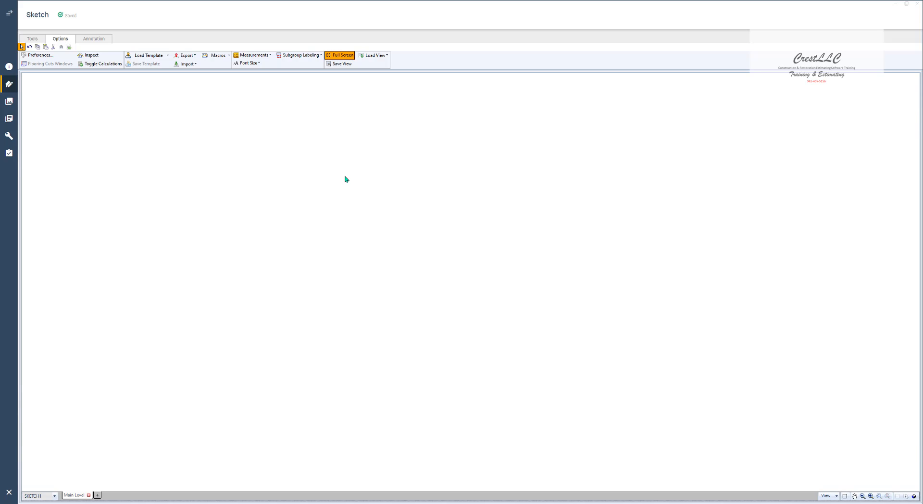
key("F11")
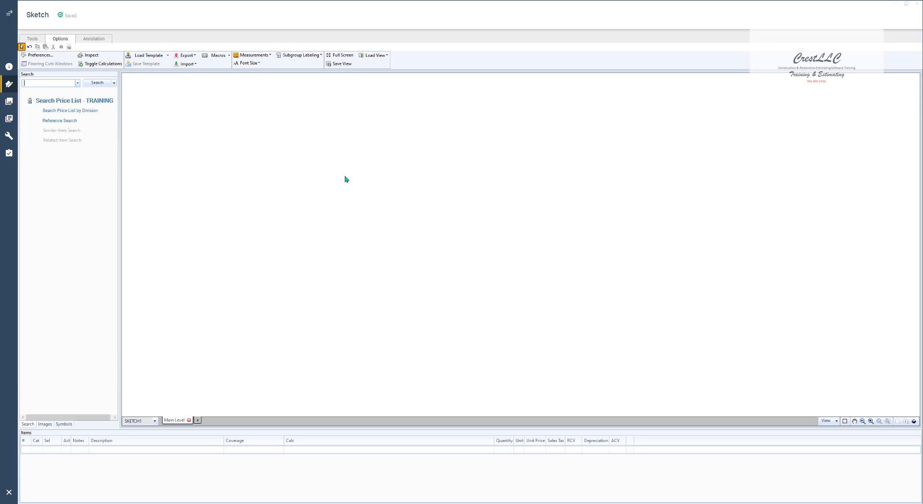
left_click(29, 82)
key("F11")
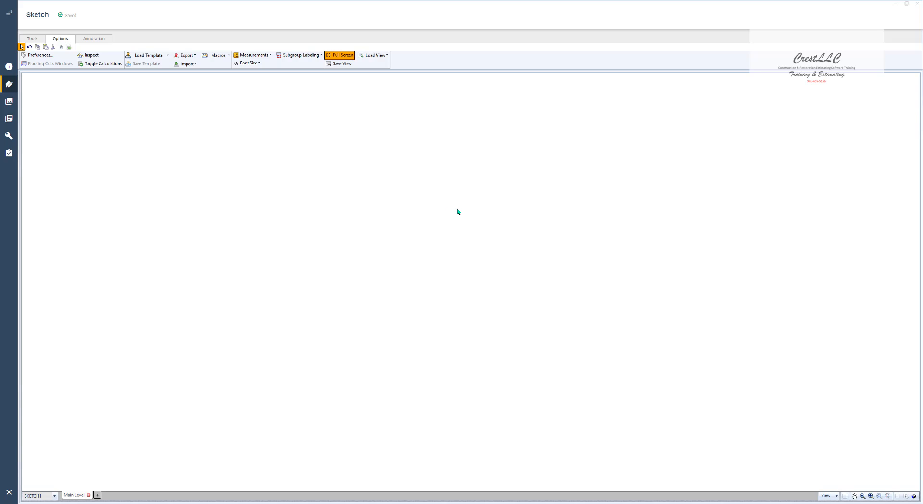
Place a 12' by 12' room near the middle of the Main Level canvas with the Room tool.
left_click(34, 39)
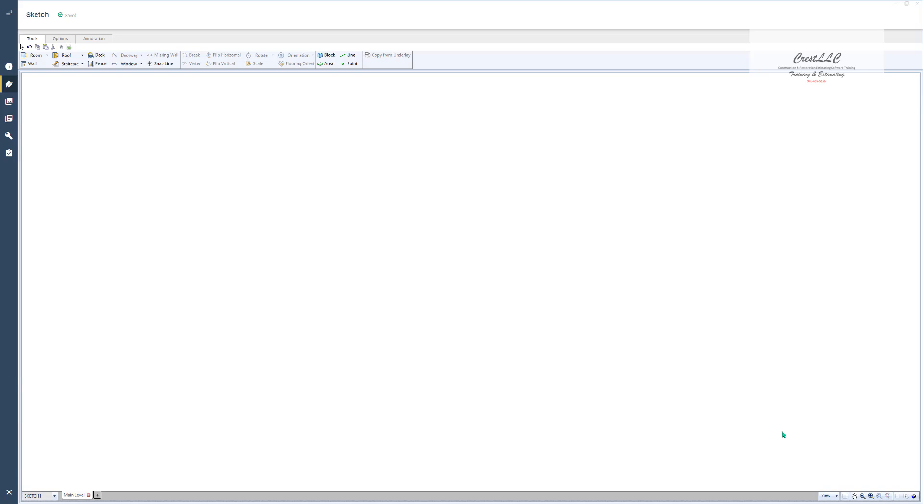
left_click(799, 473)
left_click(31, 58)
left_click(33, 58)
left_click(72, 81)
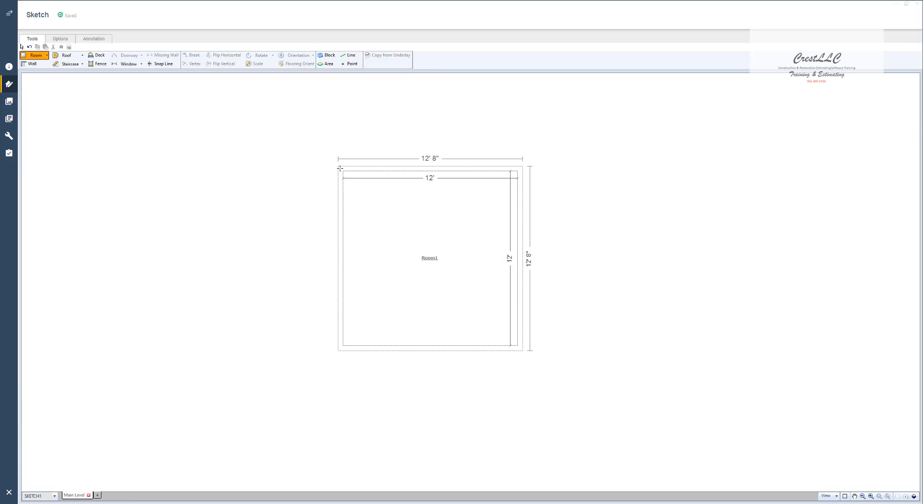
left_click(339, 168)
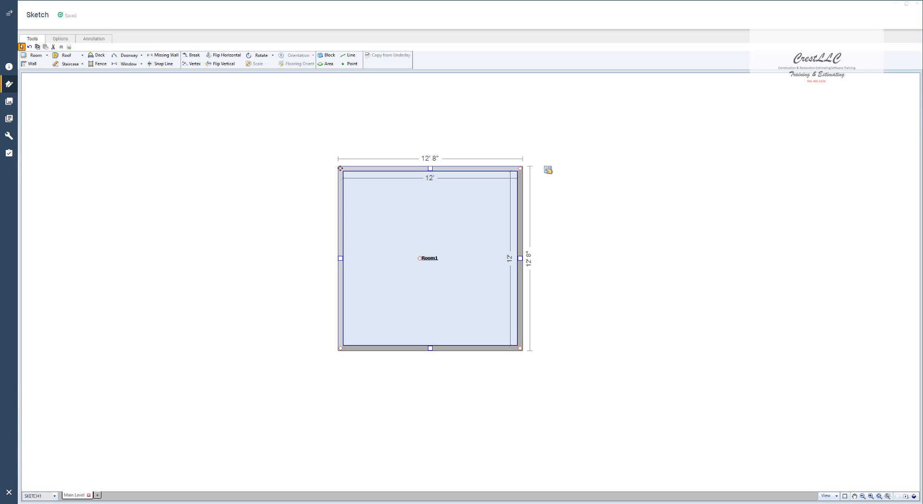
Deselect the new room and undo its placement.
left_click(30, 47)
left_click(31, 47)
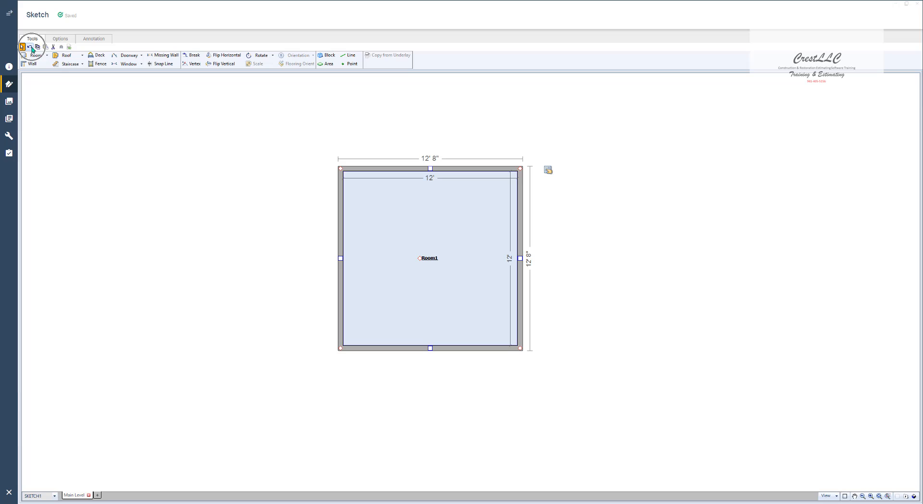
left_click(304, 235)
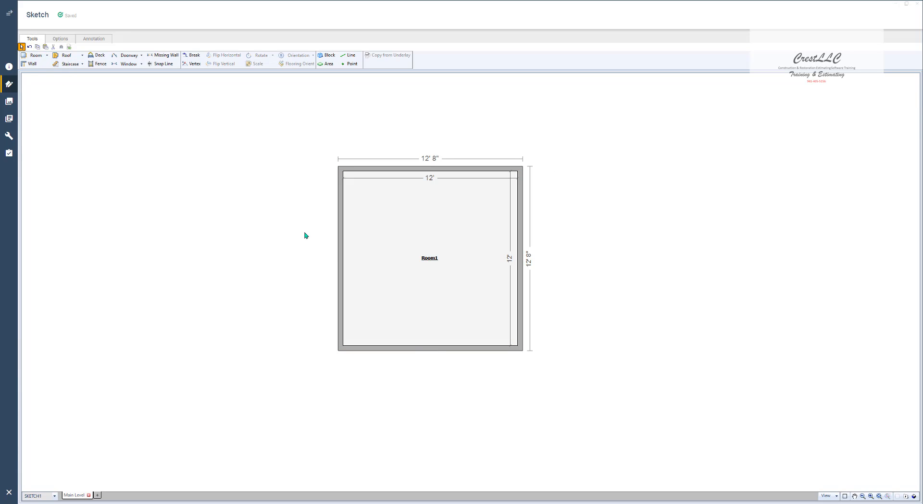
key("ctrl+z")
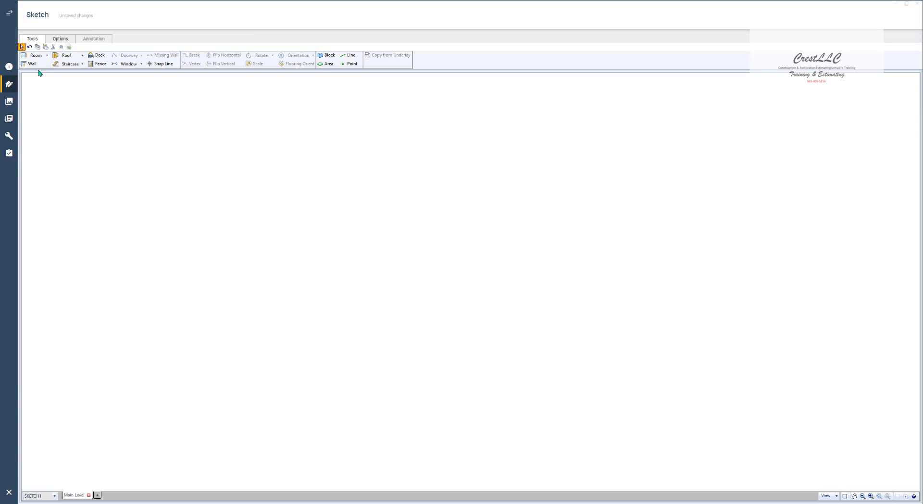
Place a fresh 12' by 12' room near the middle of the empty Main Level canvas.
left_click(349, 55)
key("Escape")
key("r")
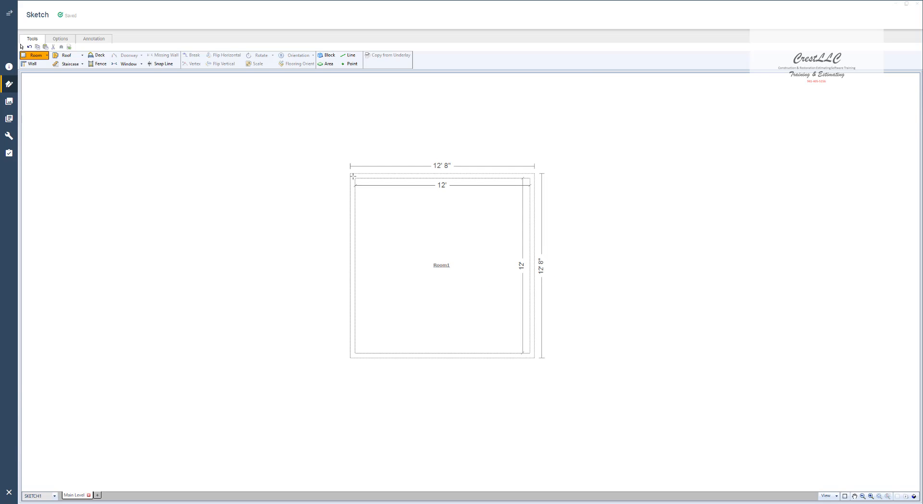
left_click(352, 176)
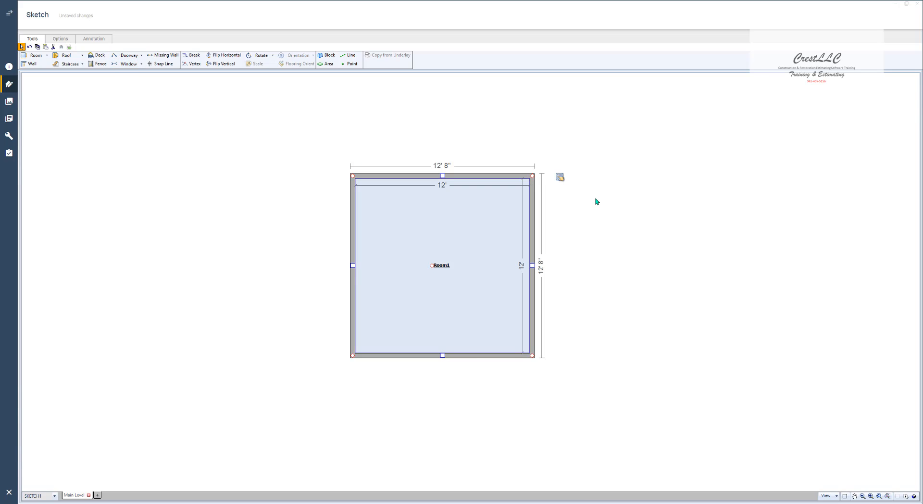
Add a 2' 6" doorway to the upper part of the room's right-hand wall and a 5' window below it.
key("d")
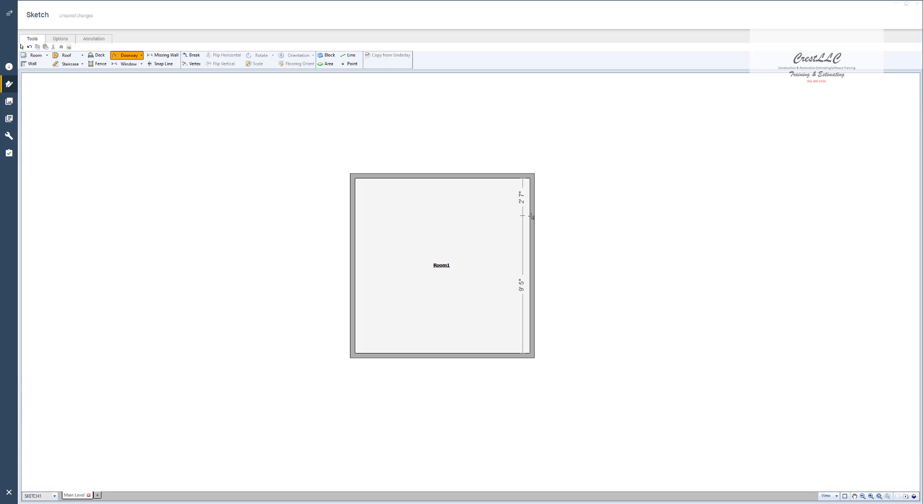
left_click(531, 217)
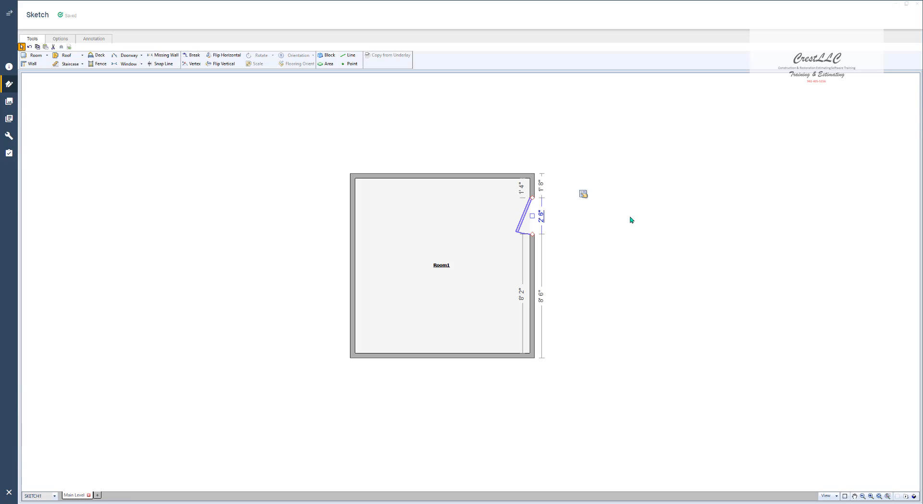
key("w")
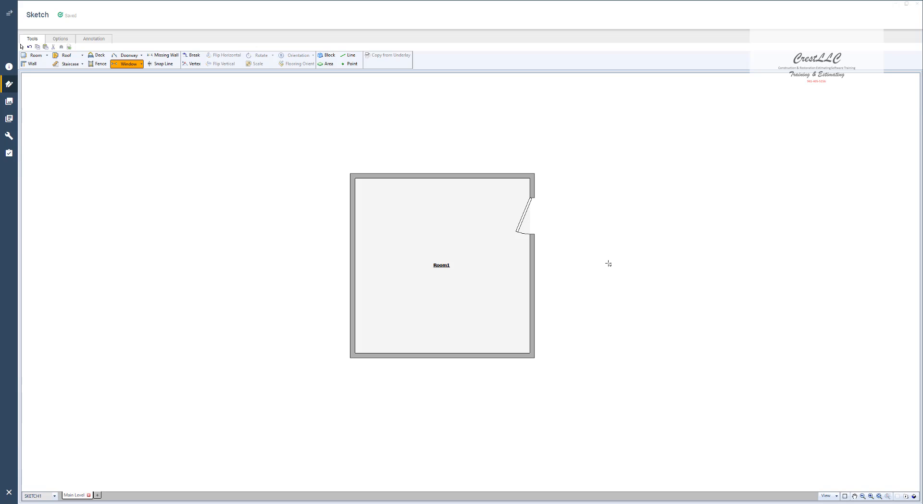
left_click(533, 294)
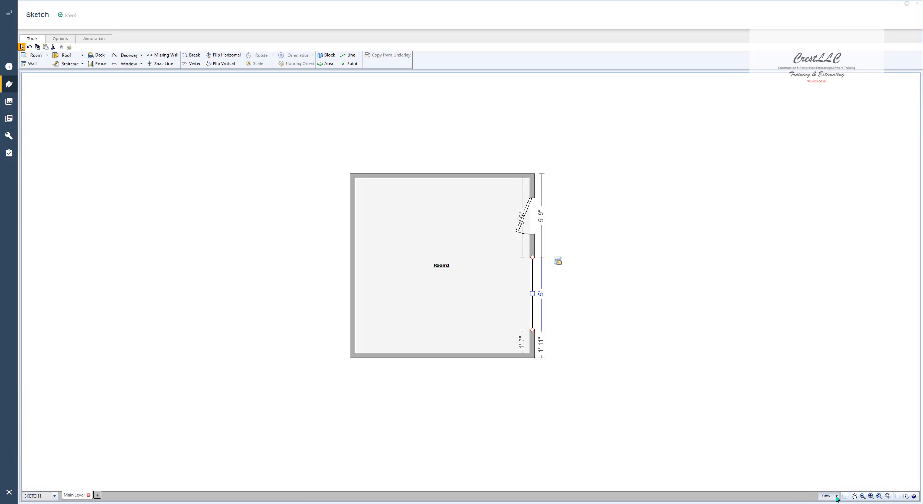
Hide the labels in the sketch view and show them again.
left_click(837, 495)
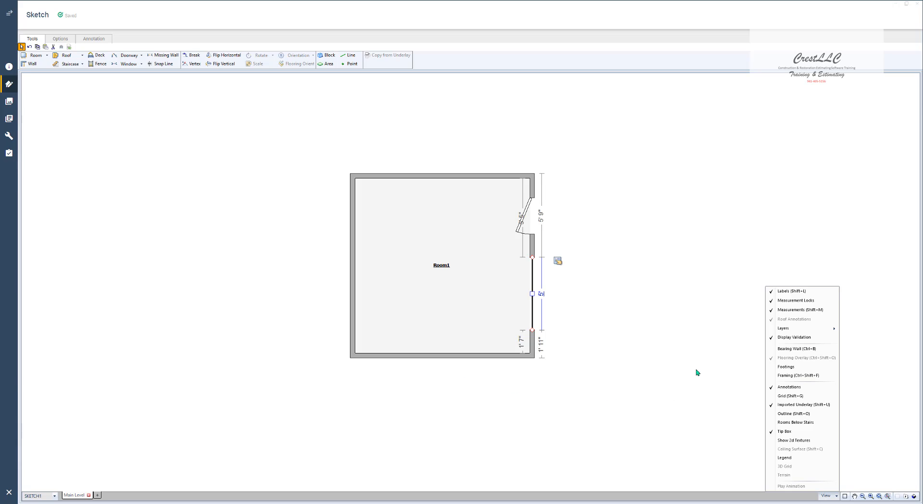
left_click(782, 292)
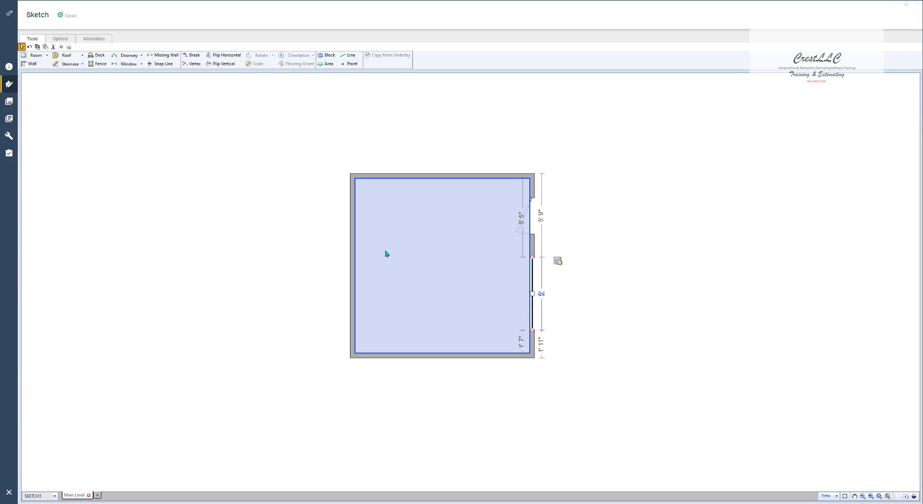
left_click(836, 496)
left_click(795, 293)
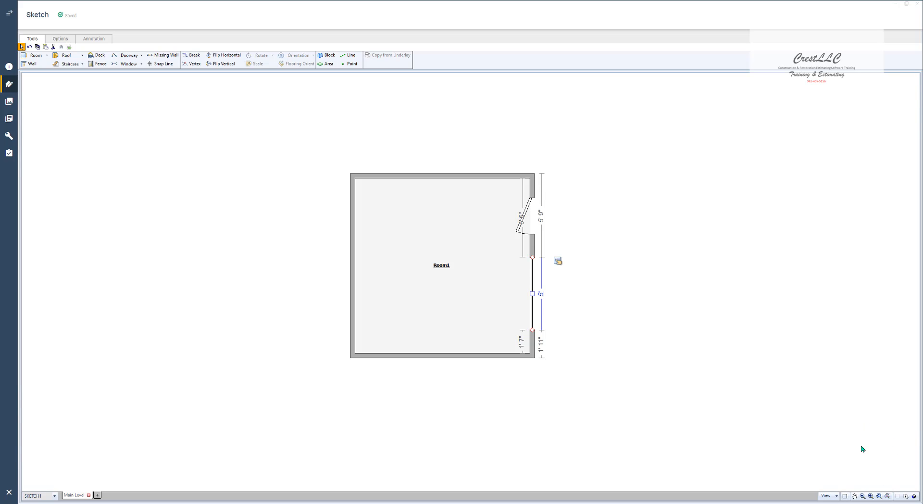
Show the legend in the sketch view, hide it again, and look over the remaining view options.
left_click(836, 495)
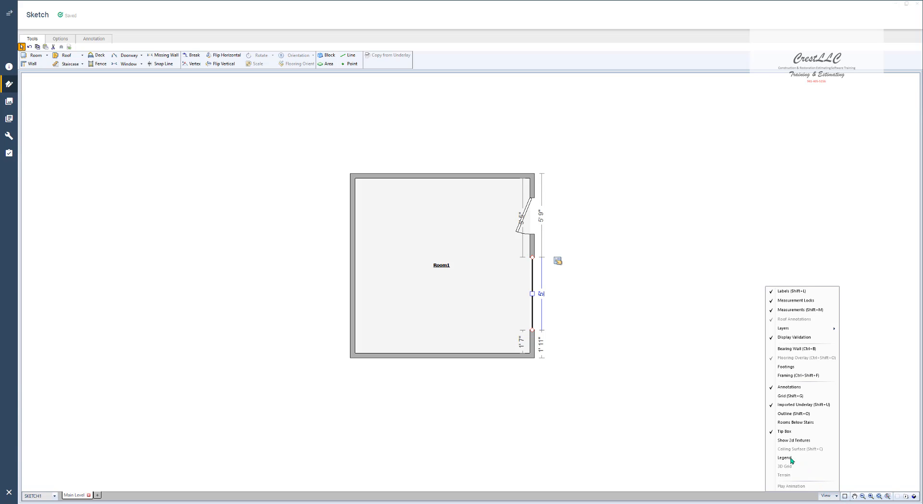
left_click(791, 459)
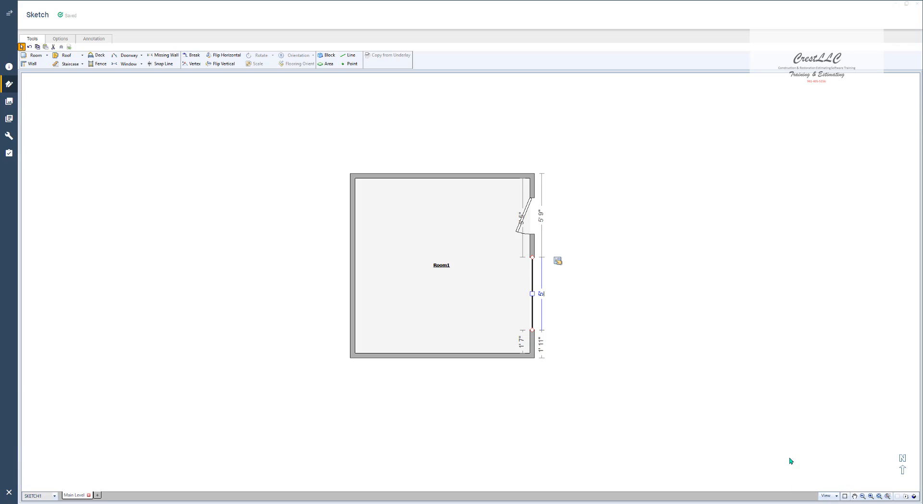
left_click(837, 496)
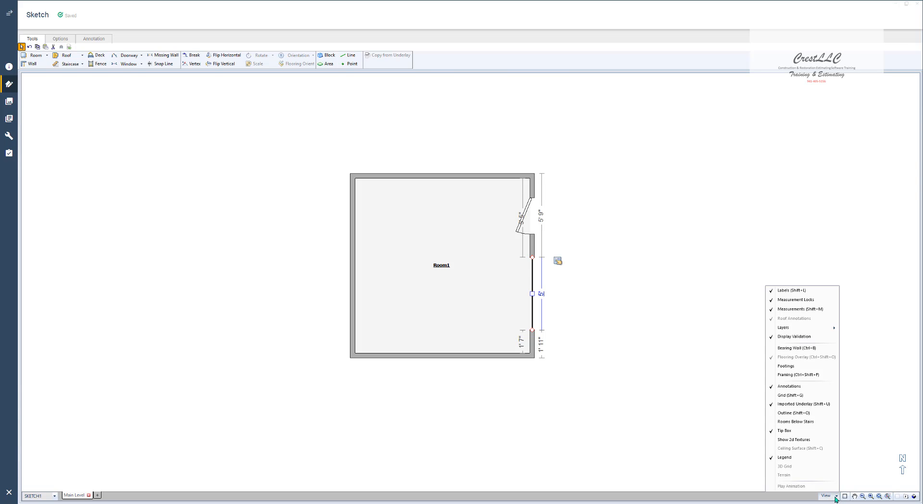
left_click(784, 459)
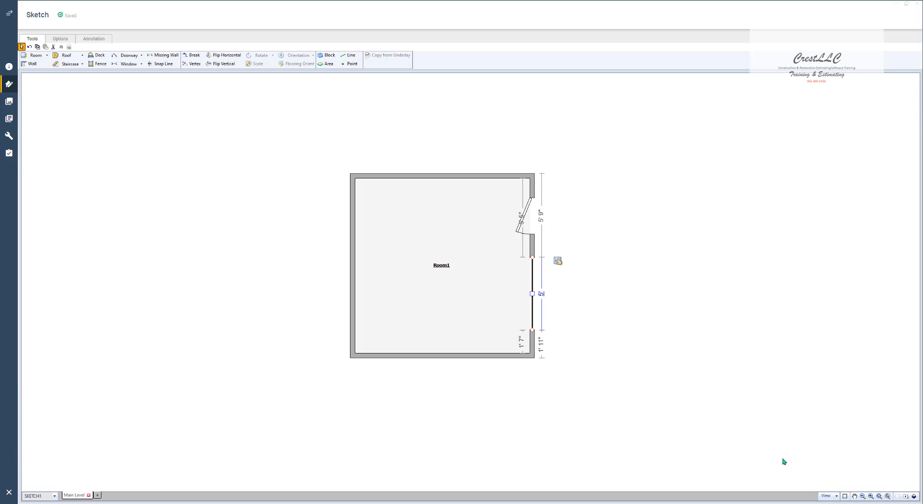
left_click(836, 496)
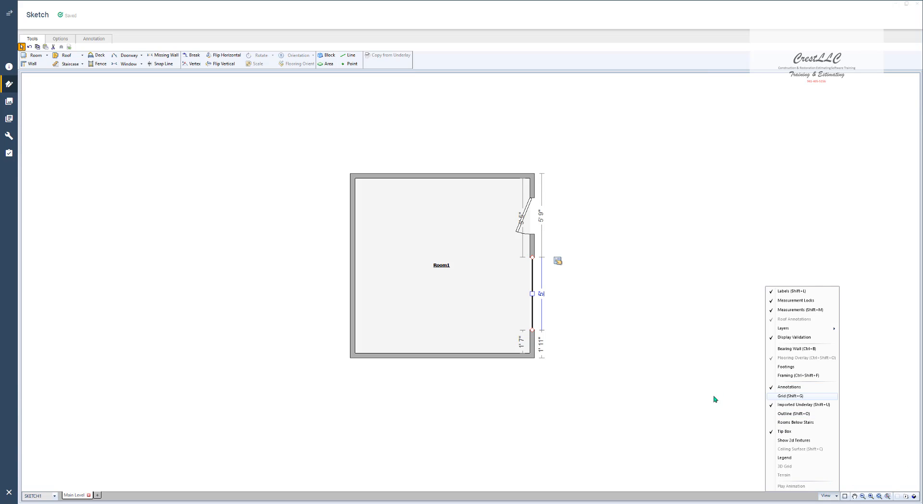
left_click(692, 409)
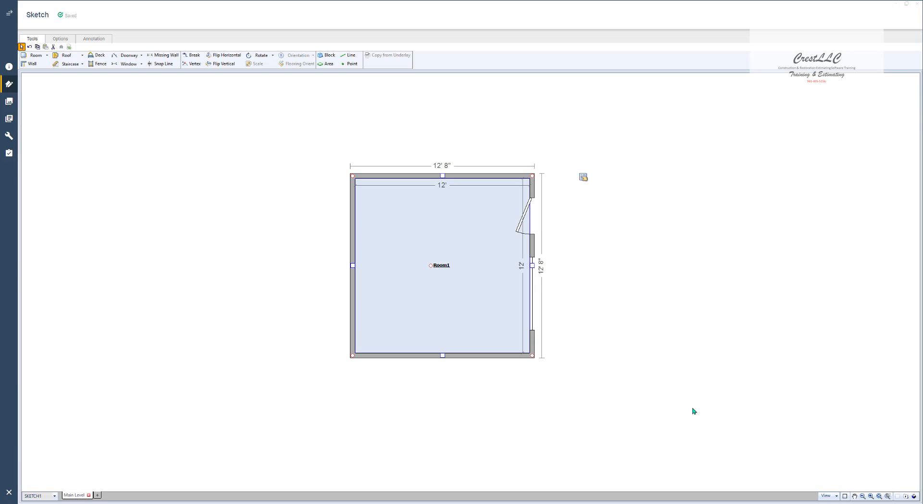
Switch the room and walls to an unfilled line display and restore the shaded display.
left_click(844, 497)
left_click(844, 497)
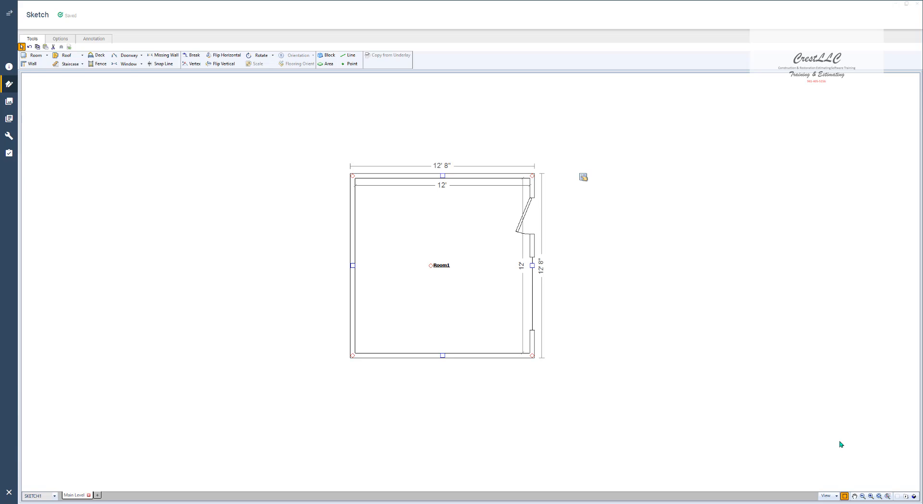
left_click(843, 498)
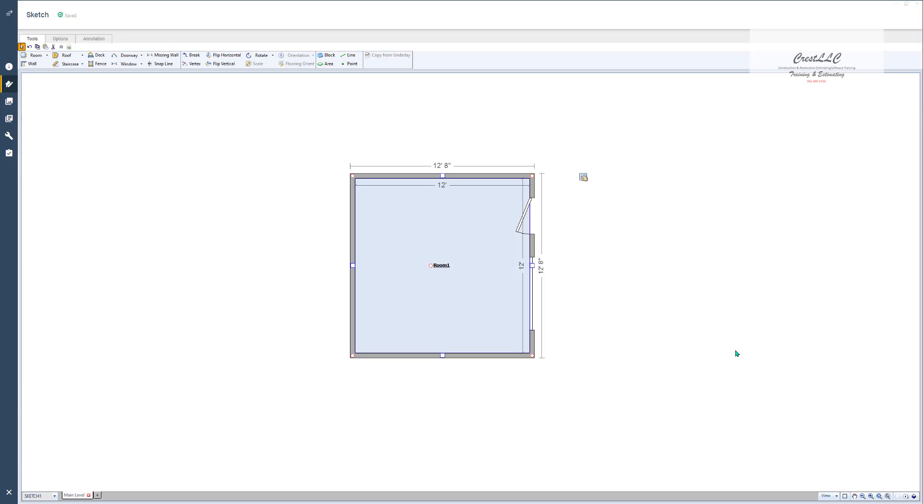
left_click(855, 496)
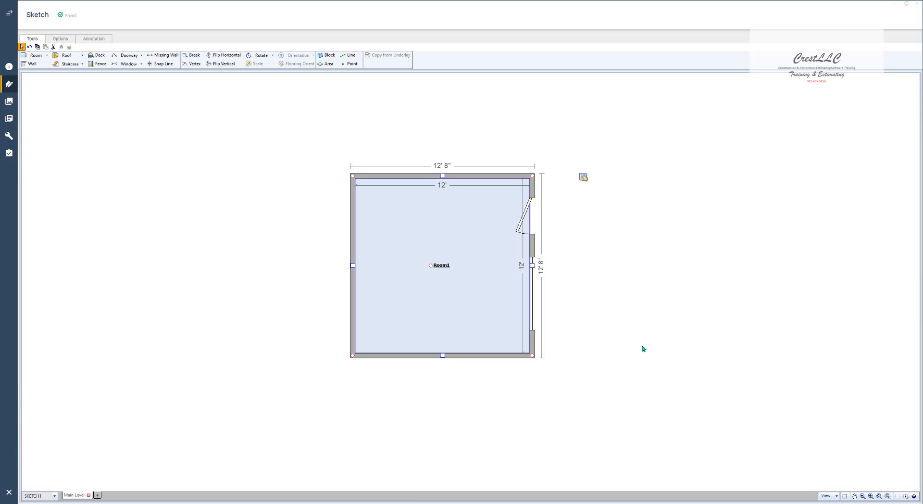
Pan the sketch canvas so the room sits near its upper-left, upper-right and finally lower-right area.
key("space")
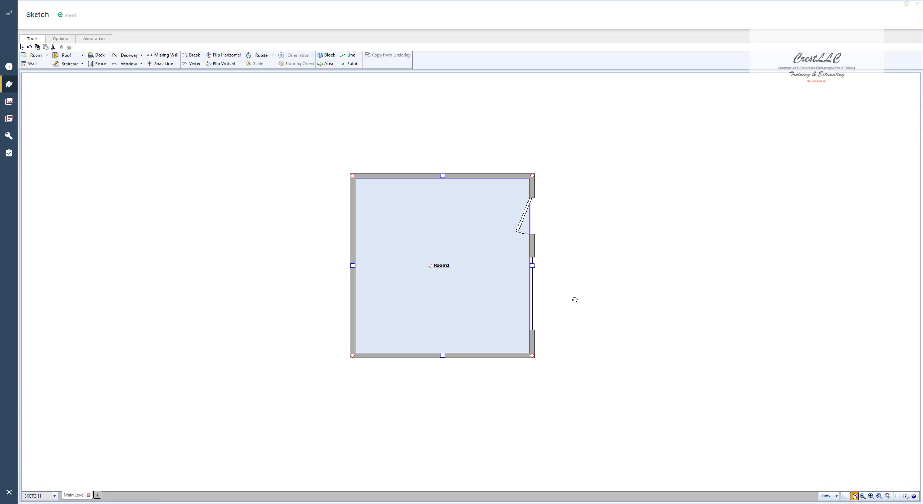
left_click_drag(575, 300, 339, 224)
key("space")
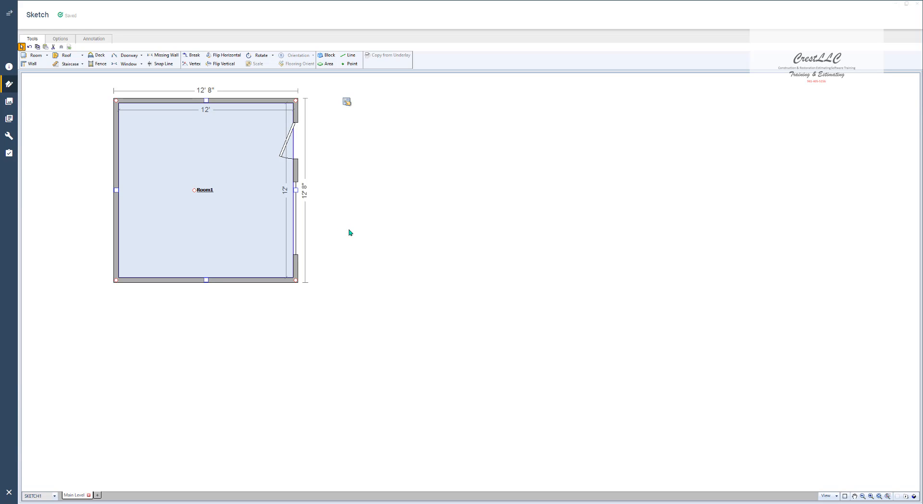
key("space")
left_click_drag(402, 251, 835, 256)
key("space")
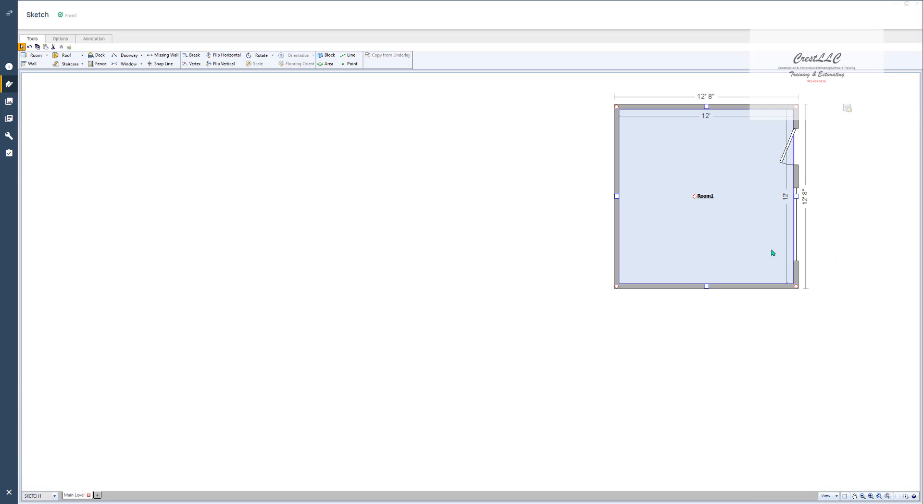
key("space")
left_click_drag(740, 284, 764, 383)
key("space")
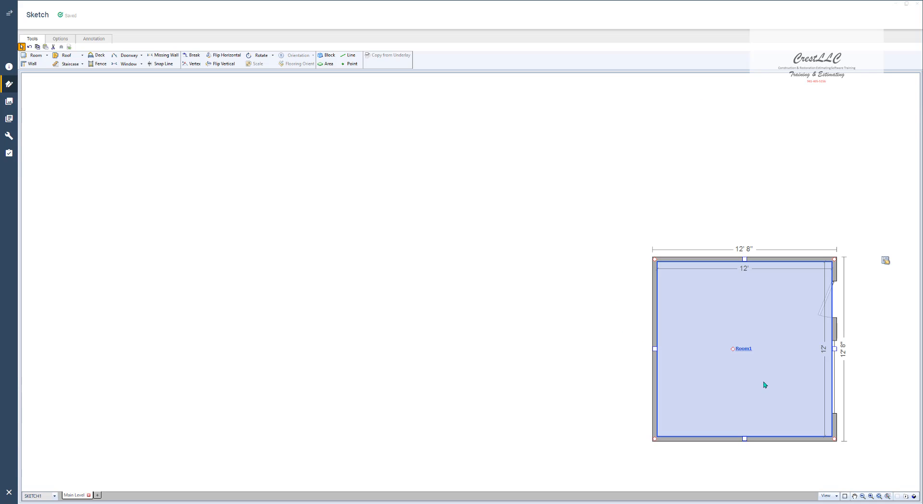
Pan the room back to the middle of the canvas, shift it sideways and bring it back near the centre.
key("space")
left_click_drag(764, 383, 460, 298)
key("space")
key("space")
key("space")
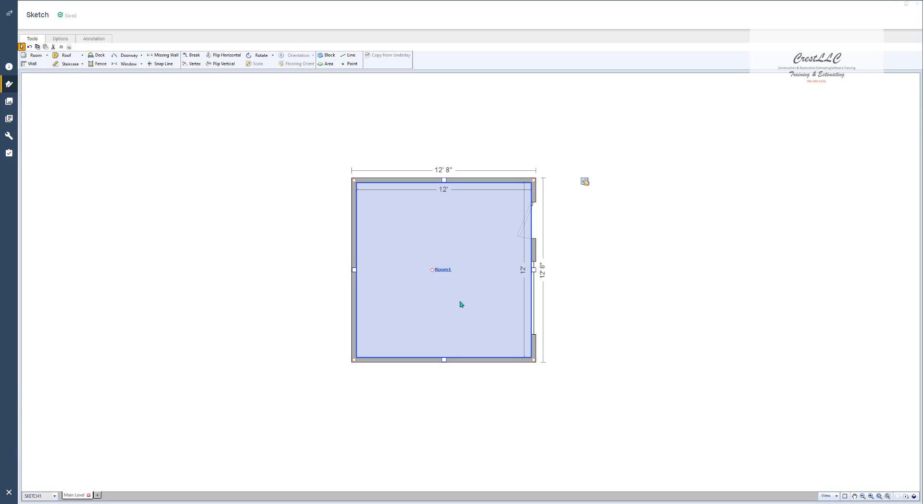
left_click_drag(460, 304, 342, 288)
key("Escape")
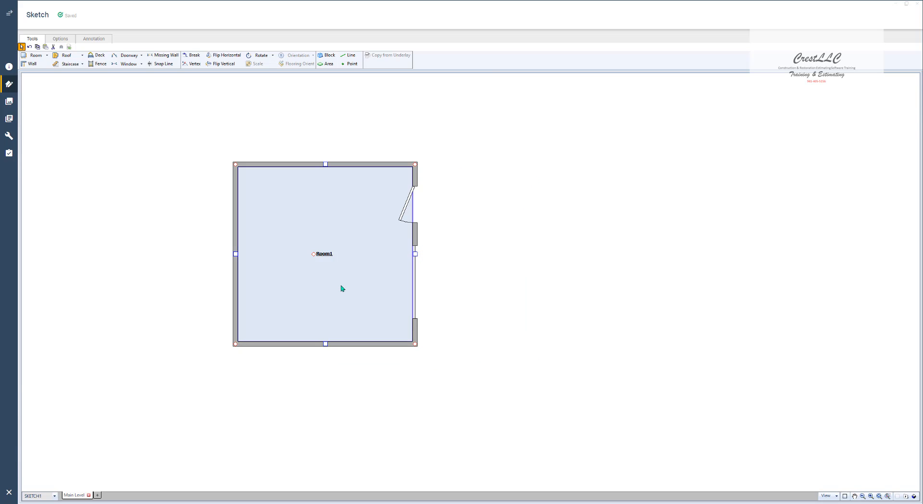
middle_click_drag(342, 288, 482, 292)
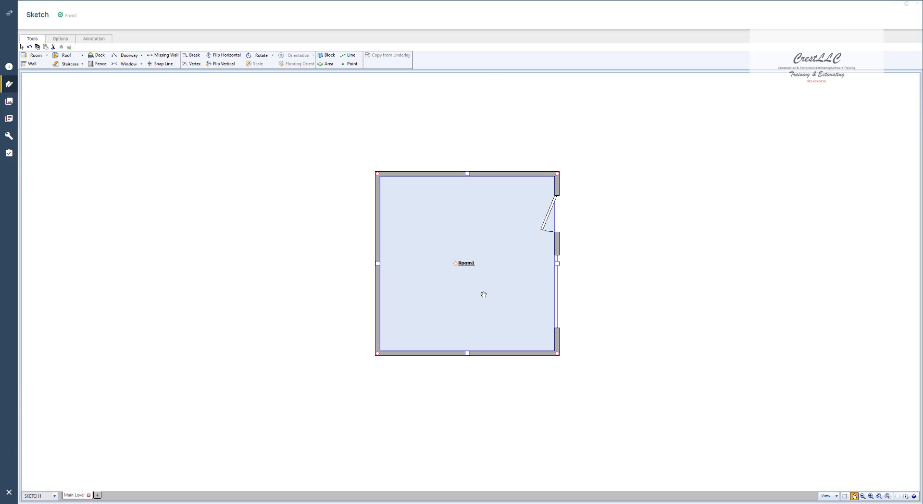
left_click(483, 296)
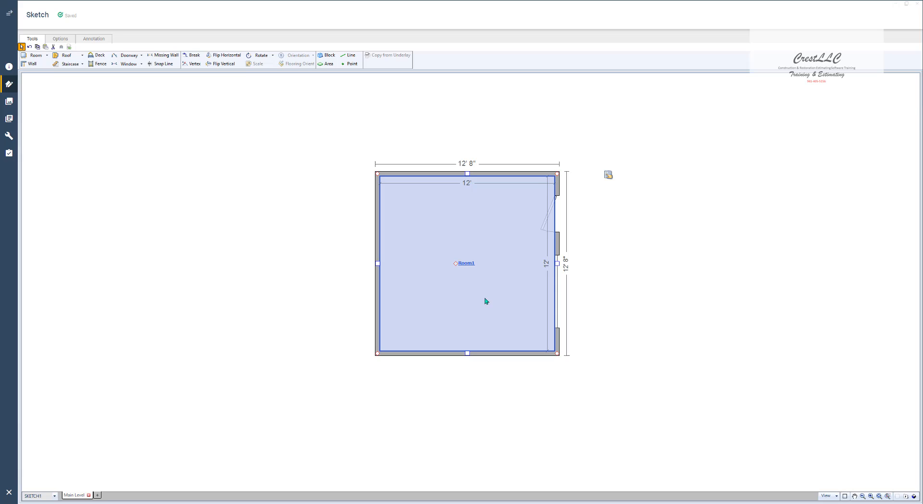
Zoom the sketch out in several increments and zoom back in on the room.
left_click(863, 496)
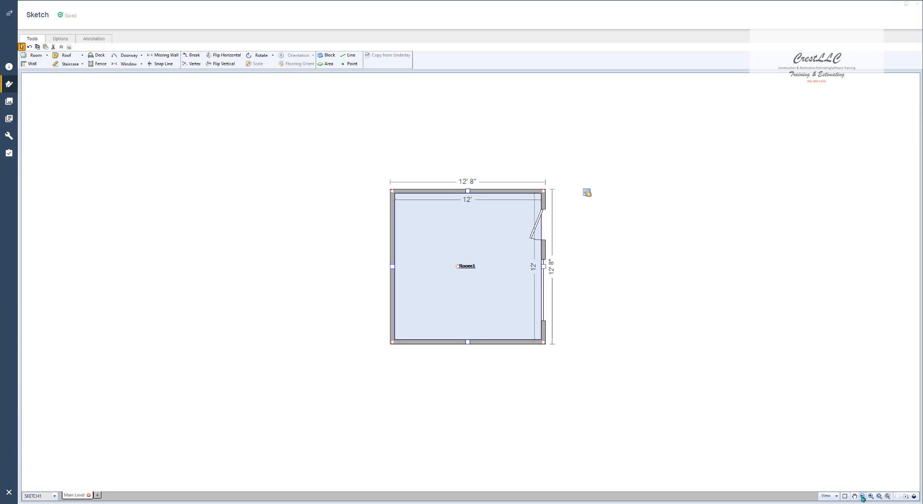
left_click(862, 497)
left_click(863, 496)
left_click(863, 496)
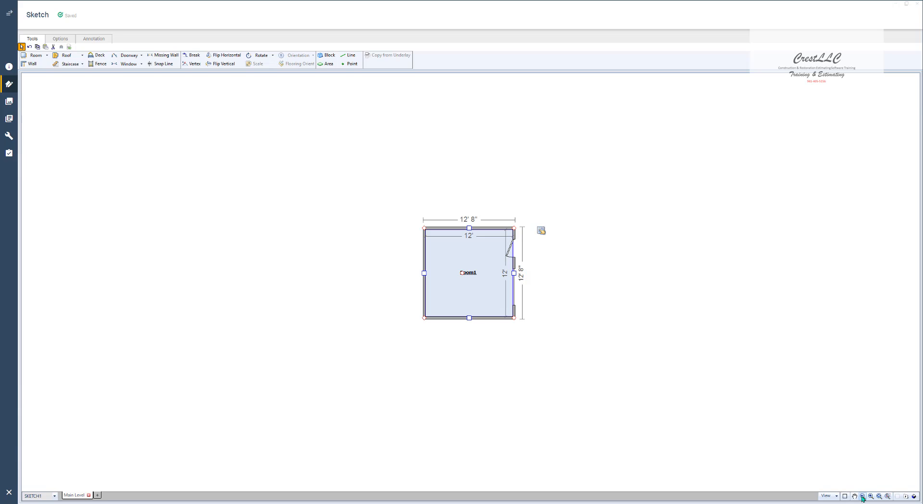
key("ctrl")
key("ctrl")
left_click(871, 496)
left_click(871, 497)
left_click(871, 496)
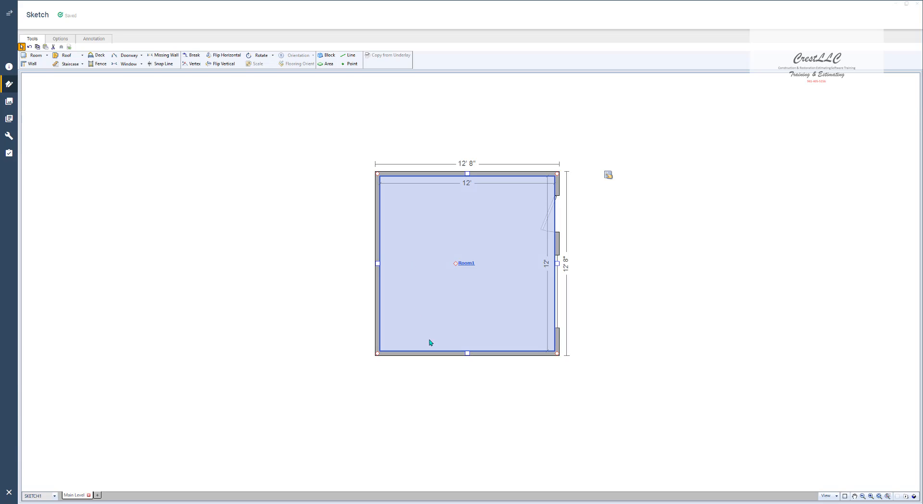
Zoom in and out around a point outside the room's right-hand wall and around a point inside the room.
scroll(588, 298, "up", 2)
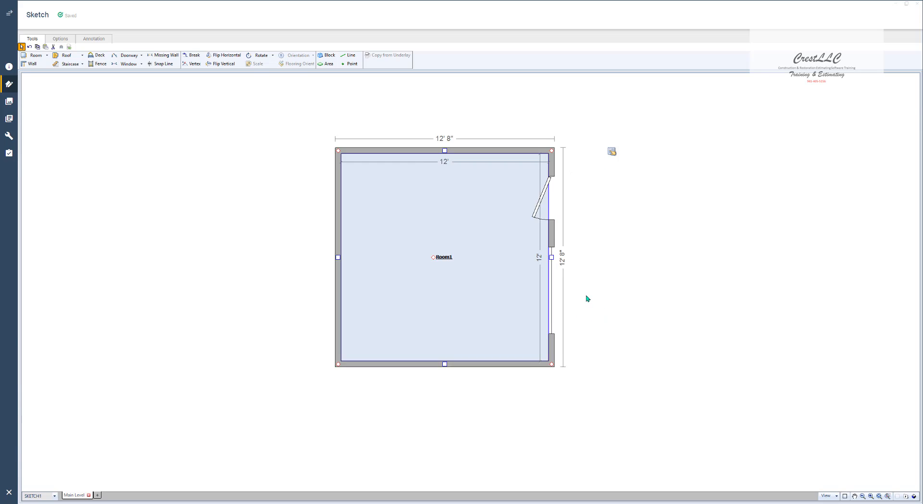
scroll(586, 298, "down", 1)
scroll(587, 298, "down", 2)
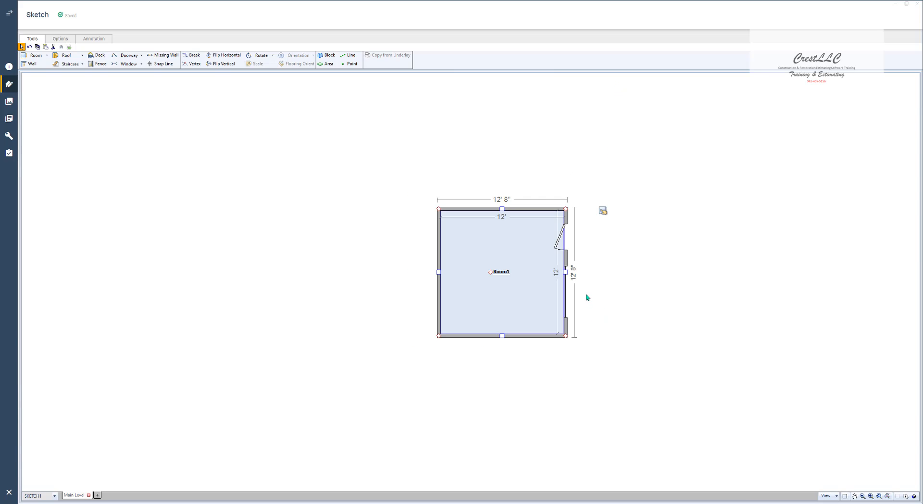
left_click(479, 276)
scroll(474, 285, "up", 2)
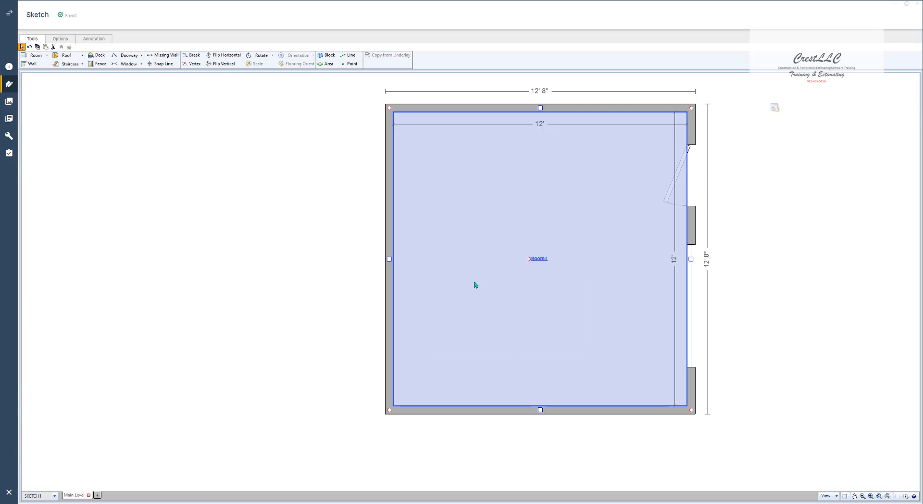
scroll(475, 285, "down", 2)
scroll(475, 285, "down", 1)
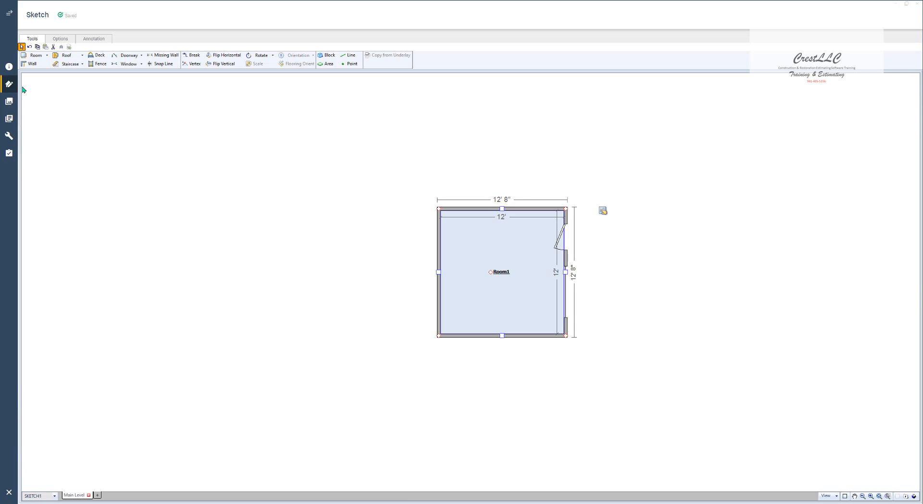
Zoom in on the canvas's empty upper-left corner and back out, and repeat the zoom centred on the room's label.
scroll(43, 88, "up", 5)
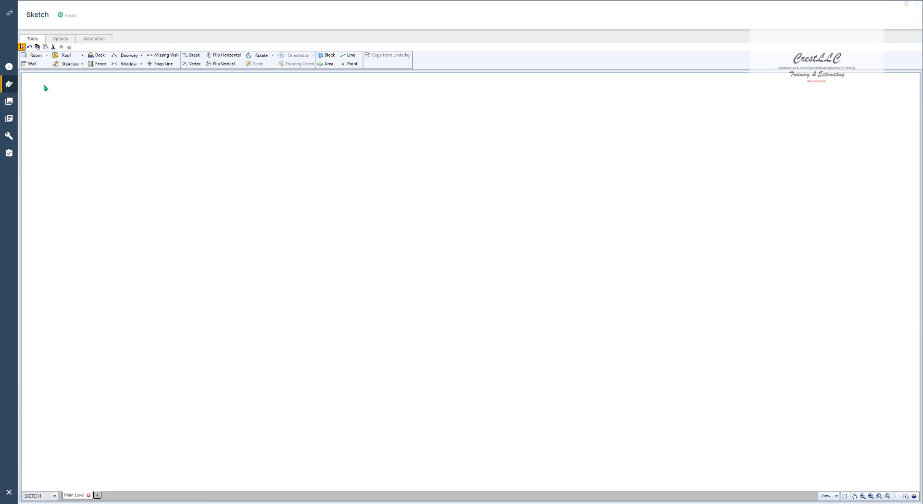
scroll(44, 88, "down", 4)
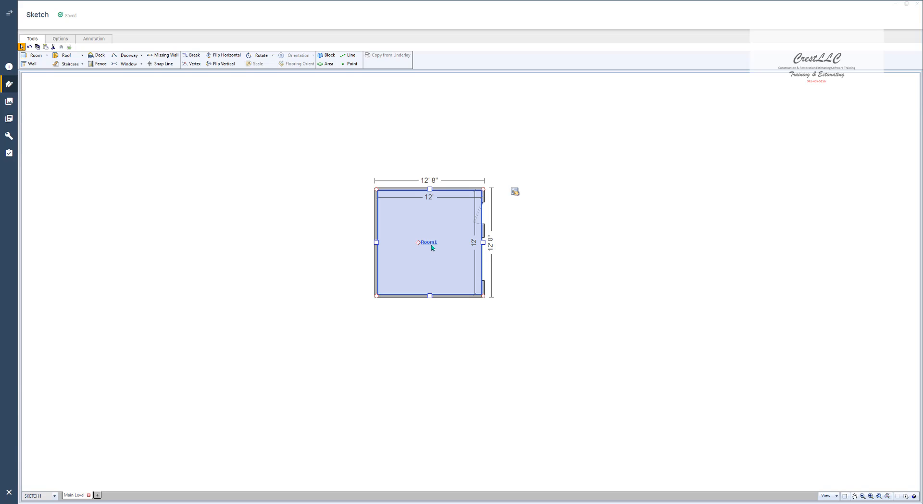
scroll(432, 247, "up", 3)
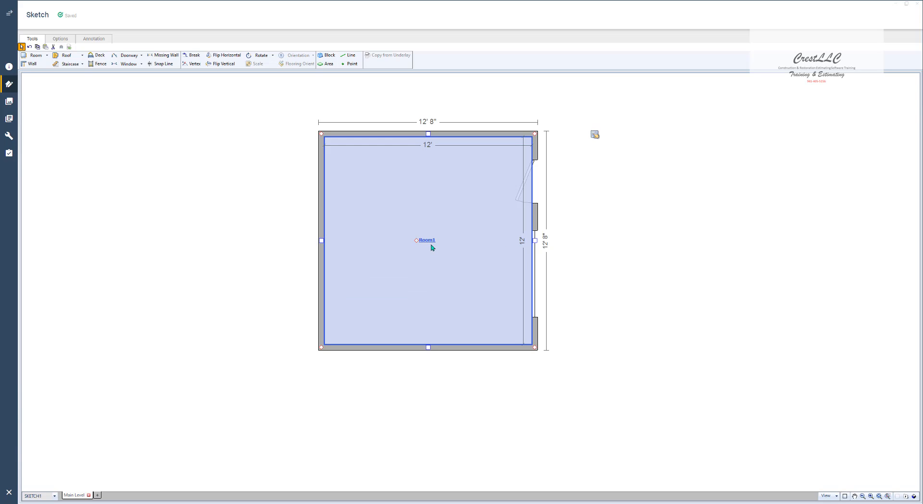
scroll(432, 247, "down", 4)
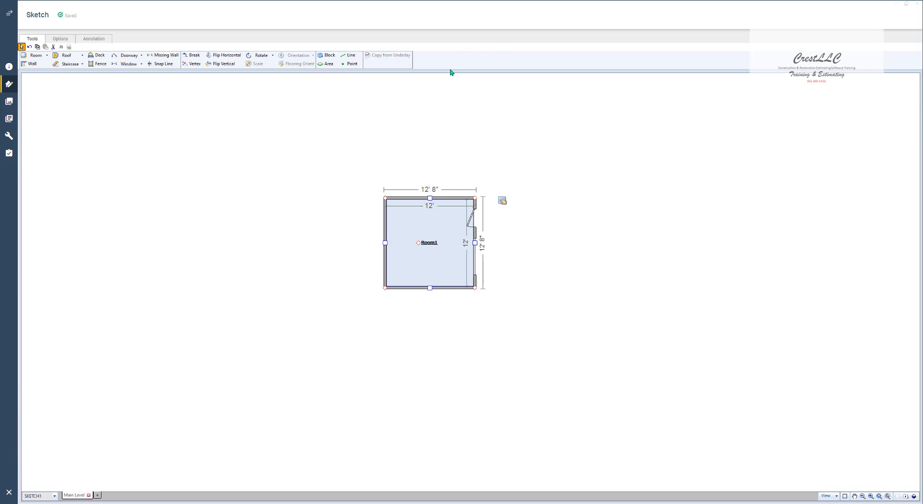
Zoom and pan into empty canvas away from the room, and bring the whole sketch back with Zoom to Extents.
scroll(430, 90, "up", 1)
scroll(430, 89, "up", 6)
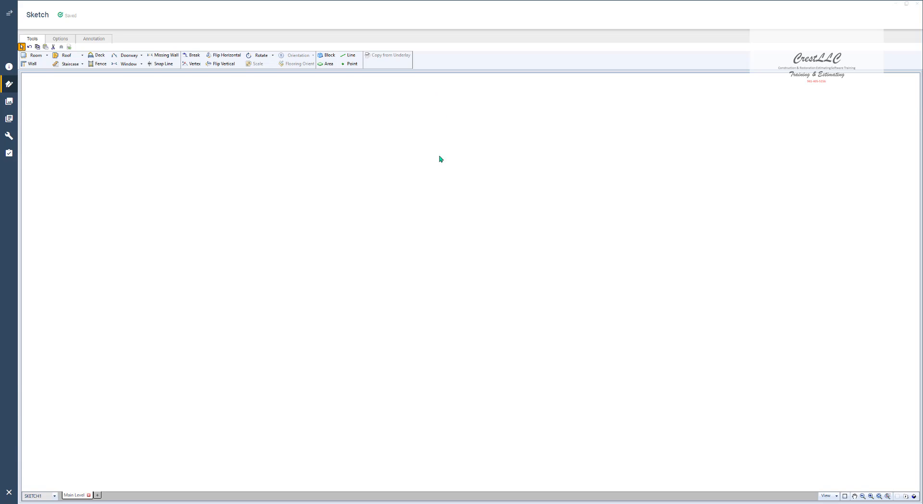
middle_click_drag(426, 286, 441, 232)
middle_click_drag(356, 273, 474, 269)
middle_click_drag(503, 303, 410, 238)
left_click(879, 496)
left_click(878, 497)
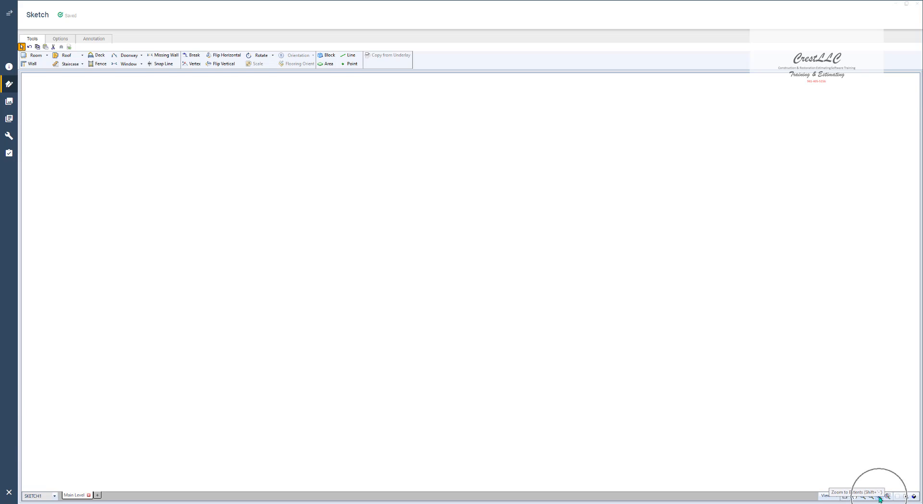
key("ctrl")
key("ctrl")
key("ctrl")
key("ctrl")
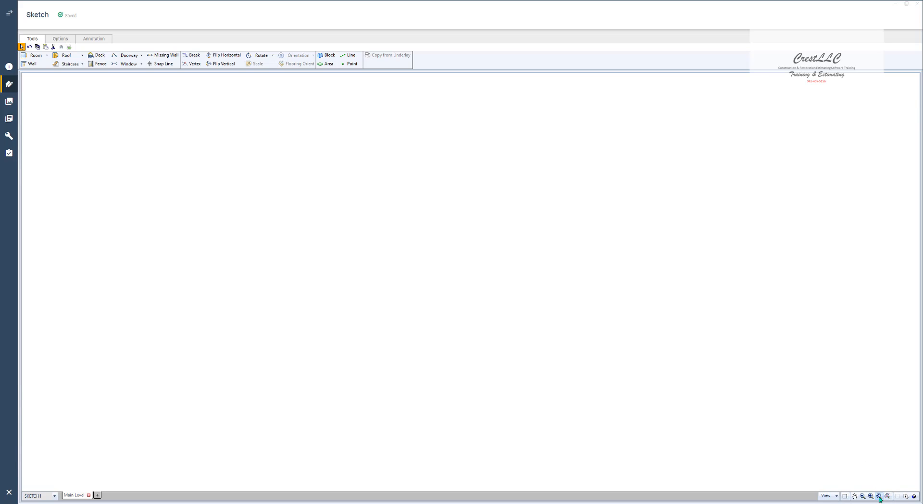
left_click(879, 497)
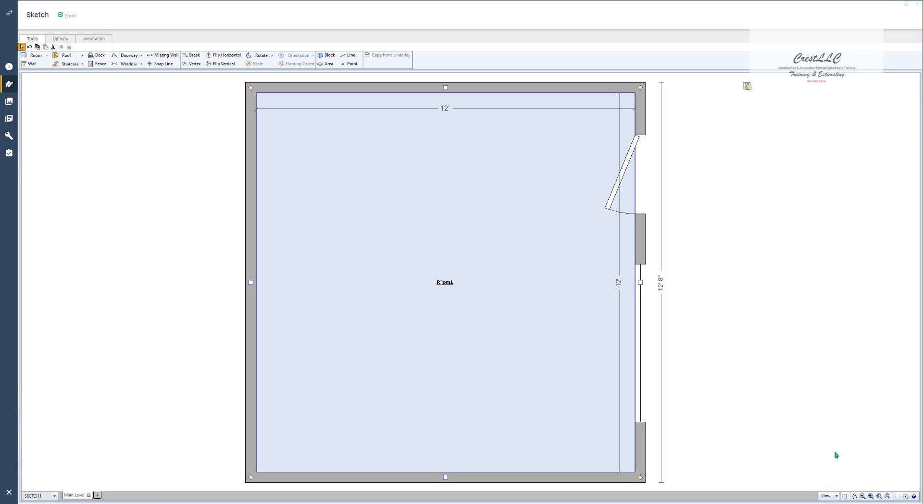
Select the doorway, fill the view with it using Zoom to Selection, and return to the full sketch extents.
left_click(480, 329)
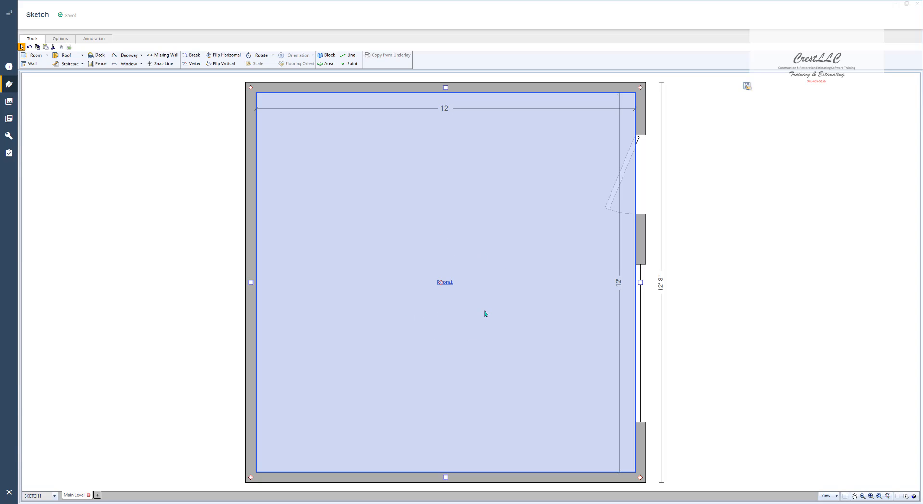
left_click(759, 311)
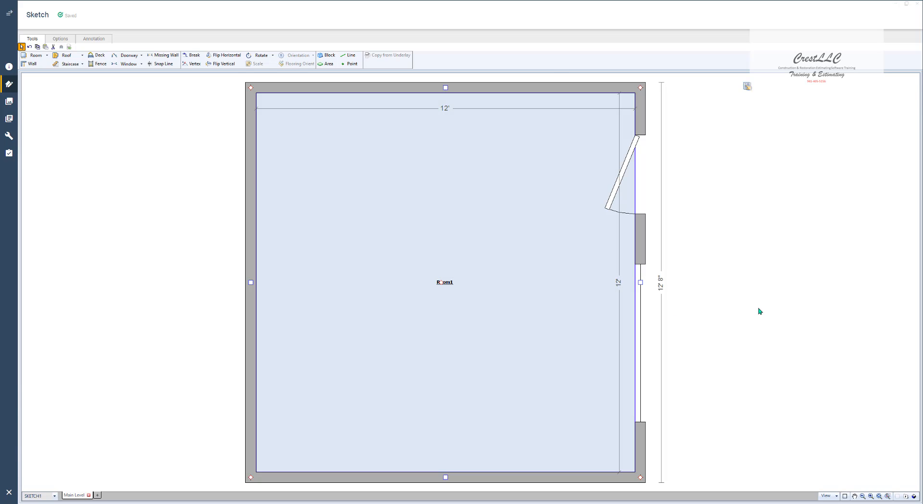
left_click(620, 183)
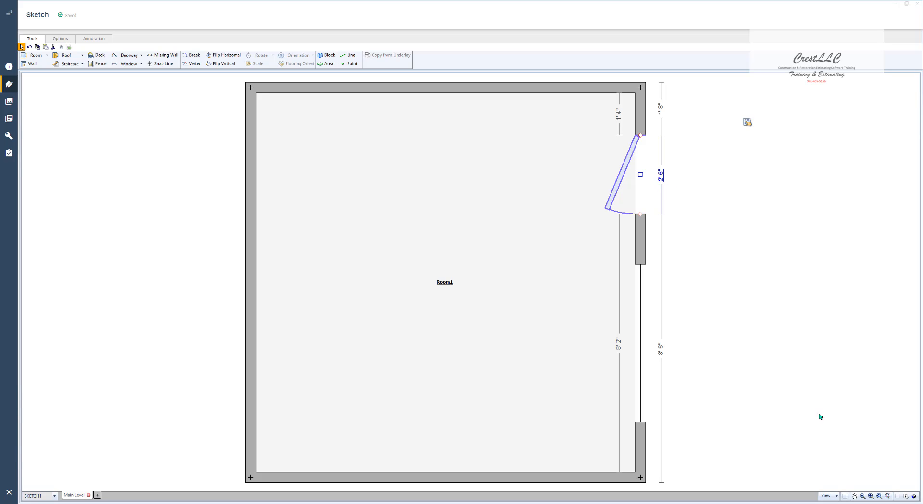
left_click(889, 496)
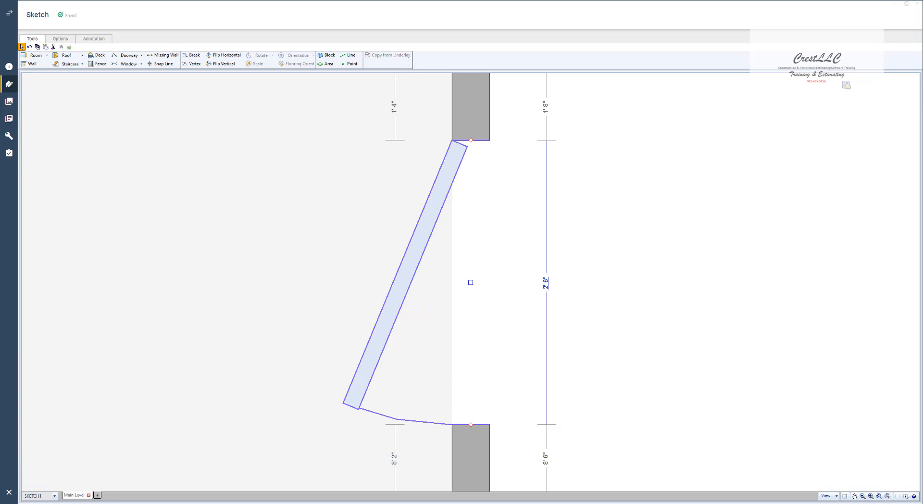
left_click(878, 496)
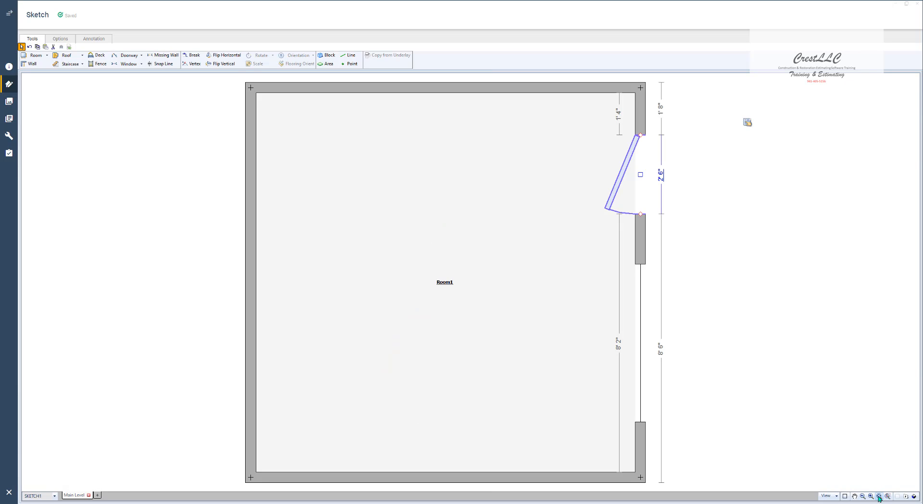
Select the window in the right-hand wall, zoom to that selection, and zoom back out to the sketch extents.
left_click(641, 378)
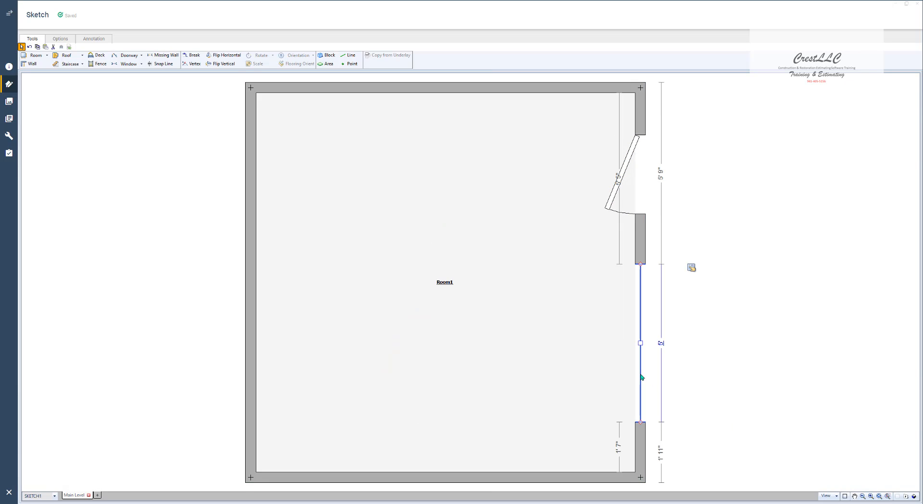
left_click(888, 497)
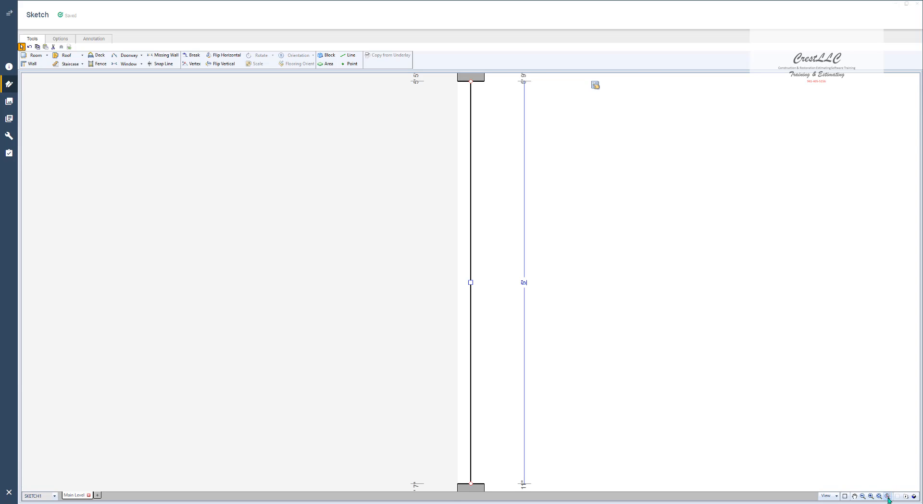
left_click(878, 496)
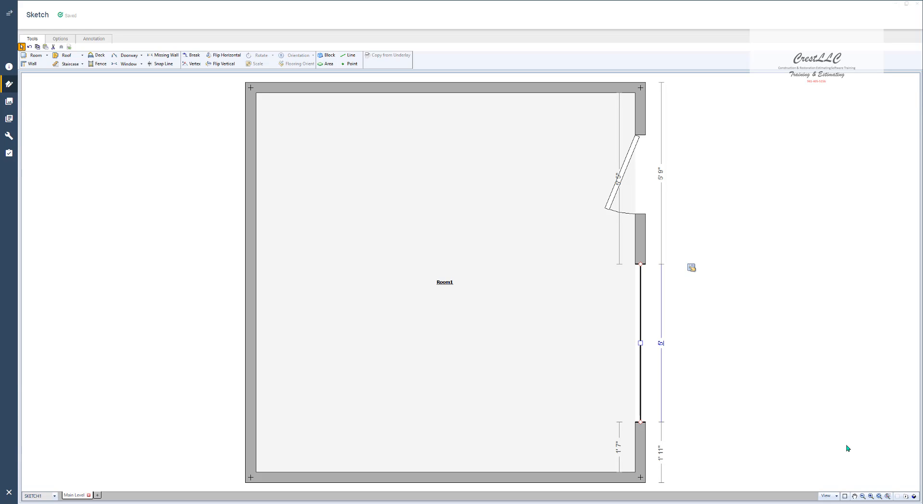
left_click(888, 497)
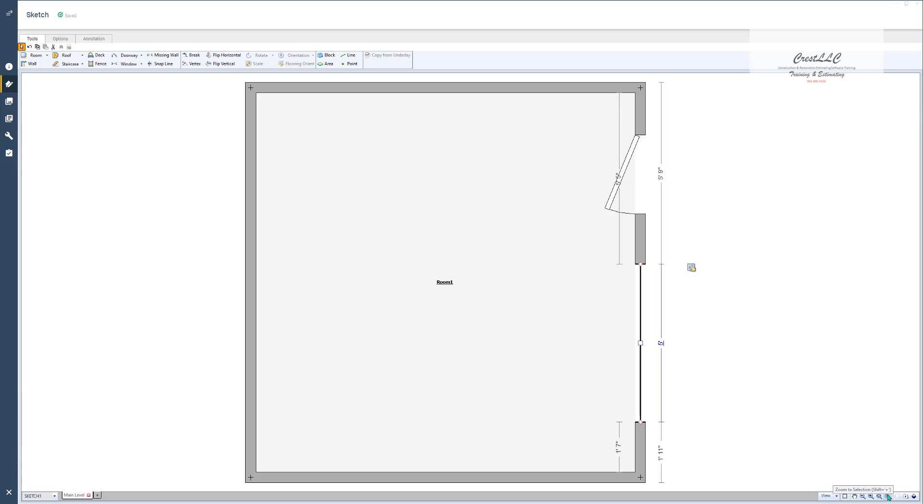
left_click(888, 496)
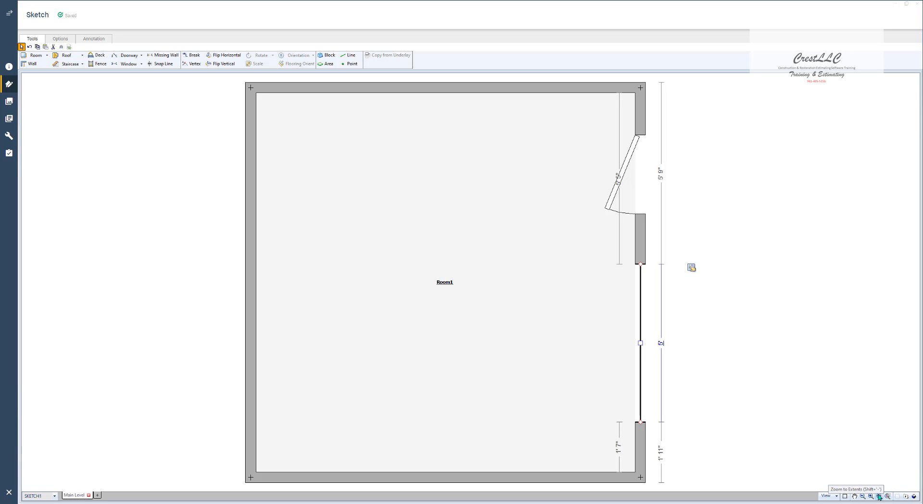
left_click(879, 496)
left_click(879, 496)
key("ctrl")
key("ctrl")
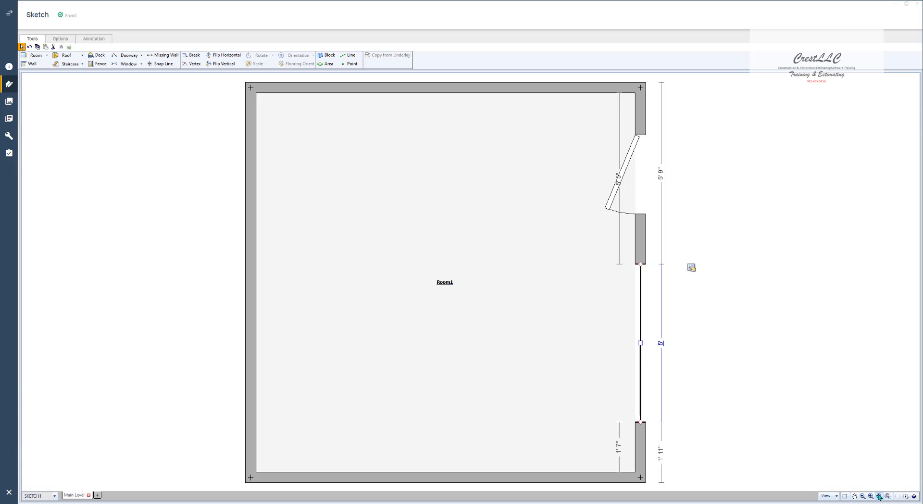
key("ctrl")
left_click(444, 287)
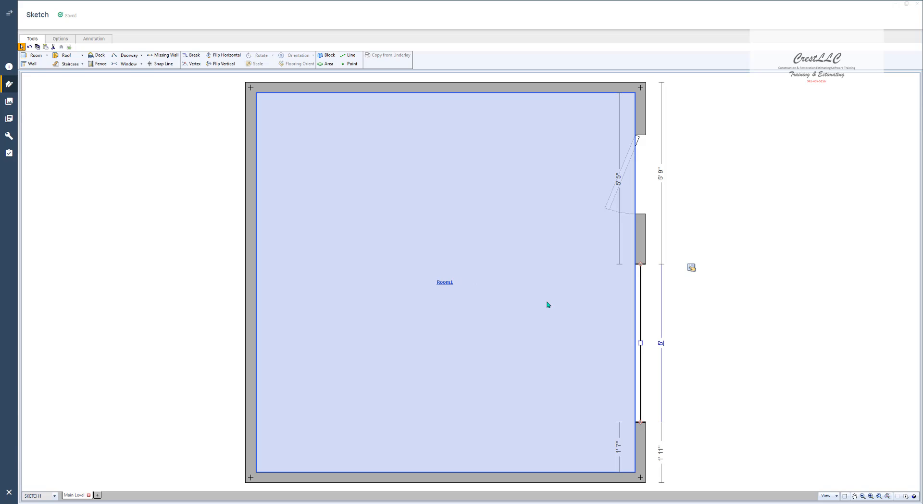
Show the room in 3D and orbit around its exterior from the window-and-door wall to a solid wall.
scroll(449, 283, "down", 3)
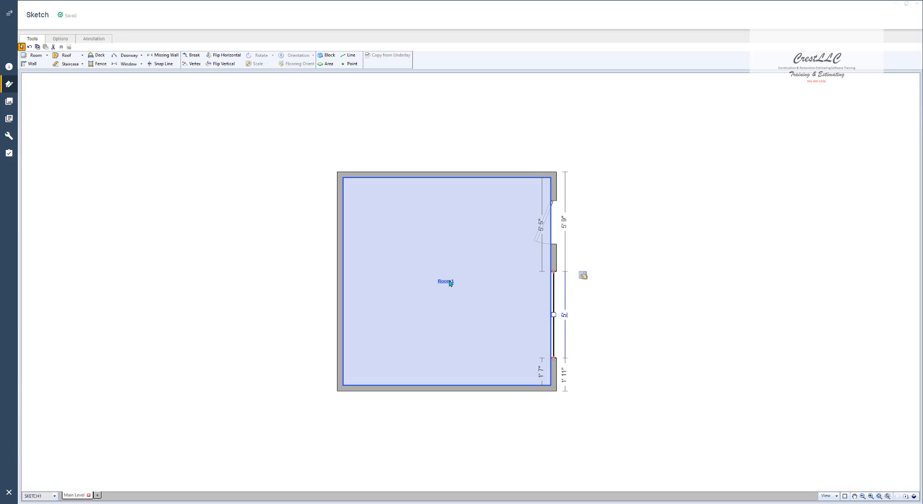
left_click(668, 329)
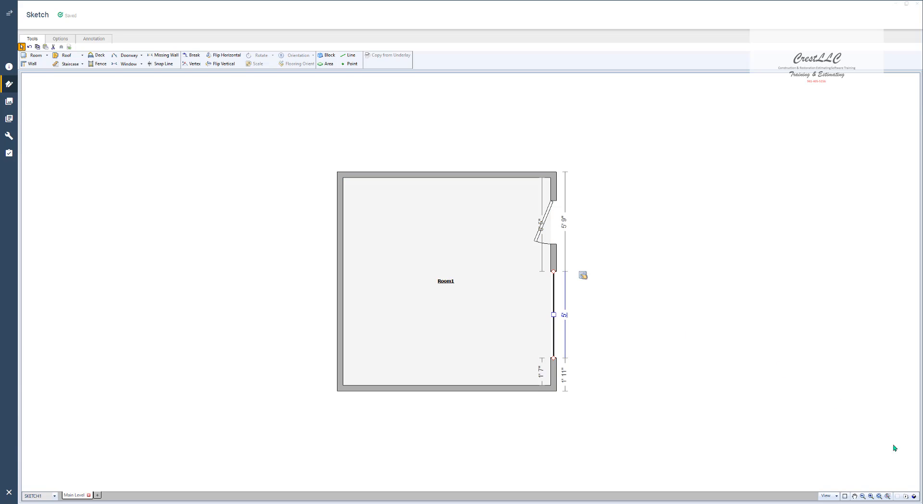
left_click(914, 500)
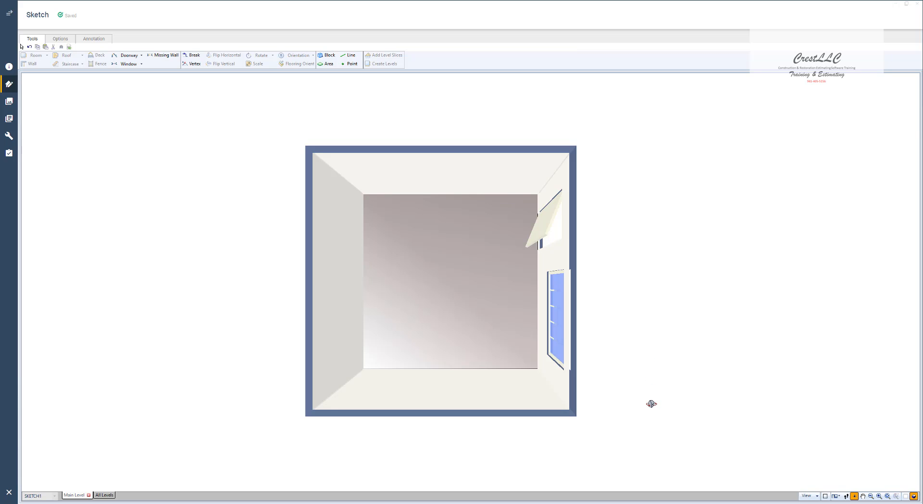
left_click_drag(651, 403, 475, 249)
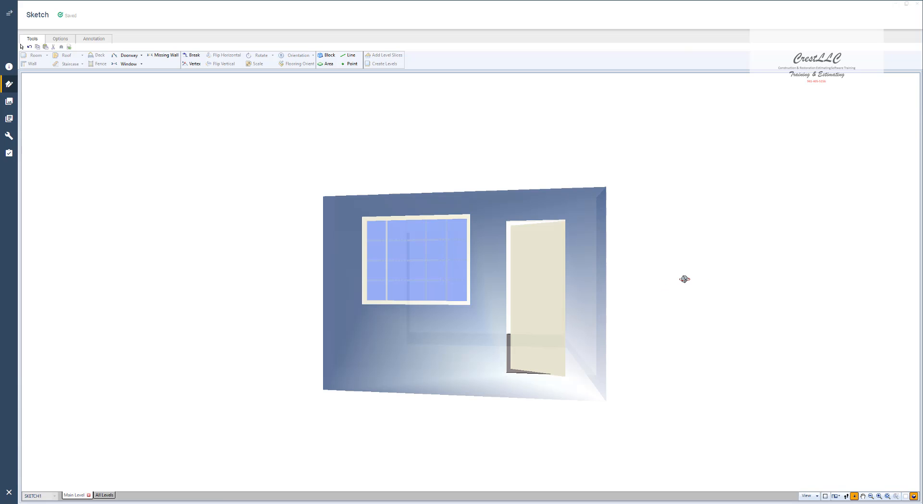
left_click_drag(680, 275, 496, 273)
left_click_drag(678, 284, 478, 274)
left_click_drag(677, 292, 599, 292)
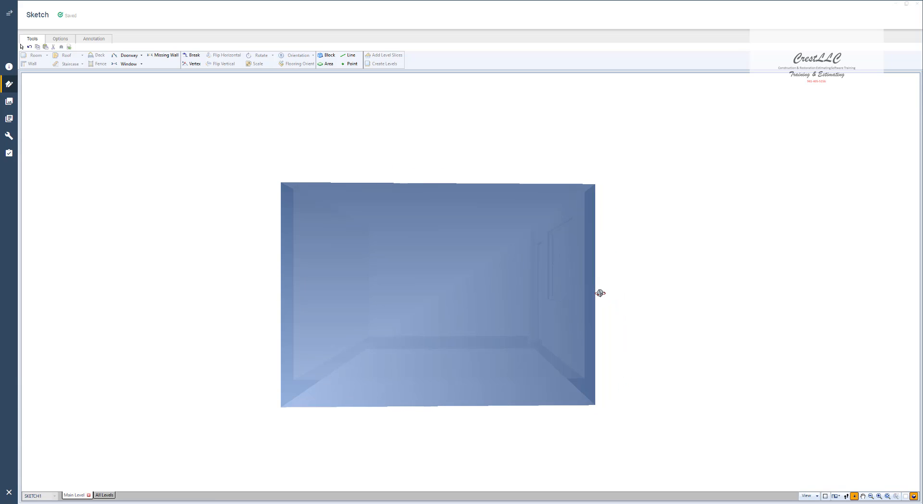
Zoom through the wall into the 3D room, turn toward the window wall, back out again, and leave the 3D view.
scroll(444, 314, "up", 5)
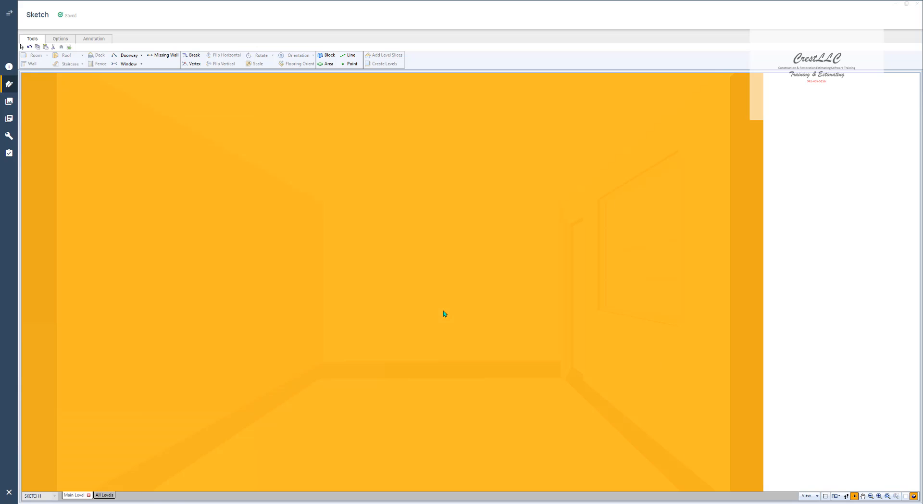
scroll(443, 310, "up", 3)
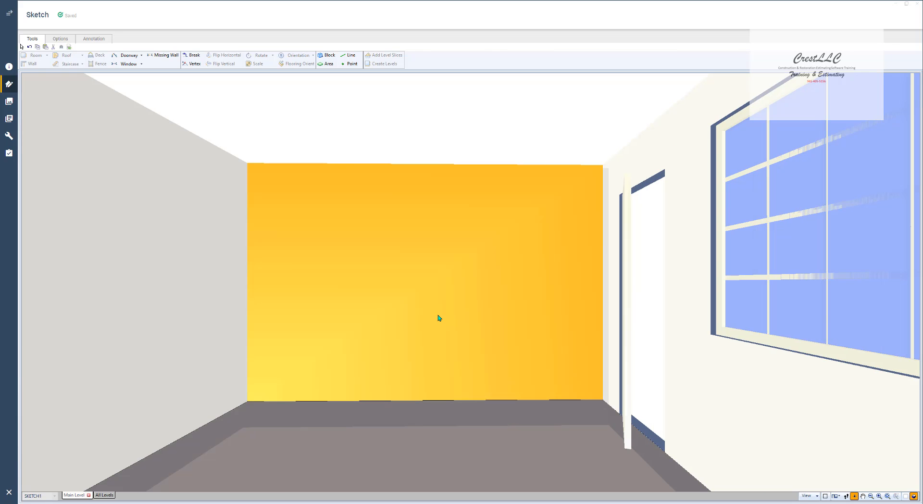
left_click_drag(437, 315, 728, 317)
left_click_drag(589, 319, 752, 319)
scroll(702, 317, "down", 4)
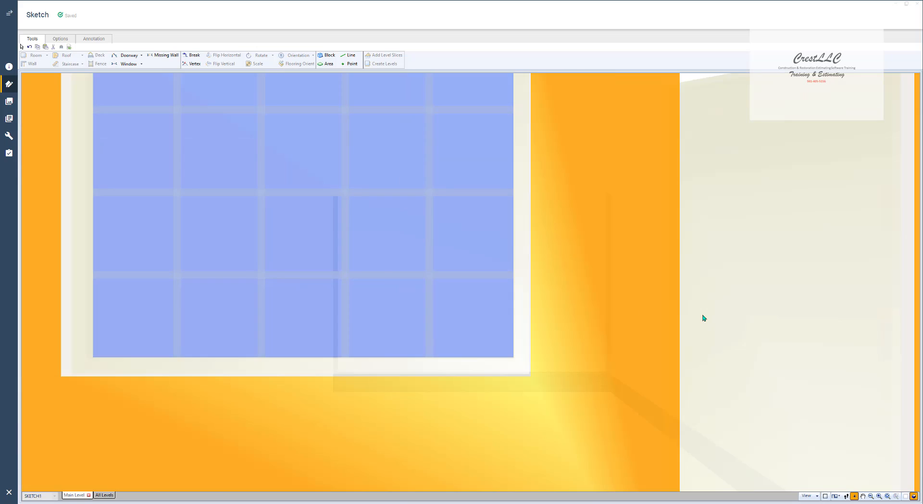
scroll(699, 318, "down", 5)
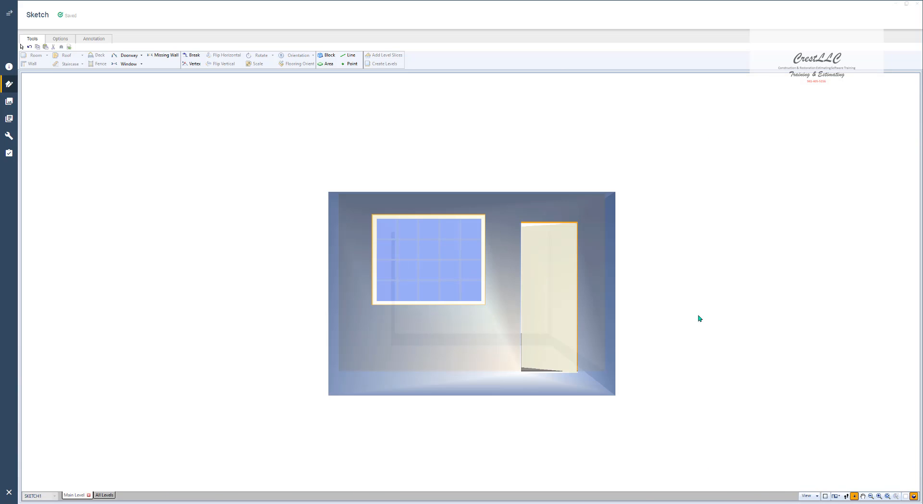
scroll(699, 318, "down", 2)
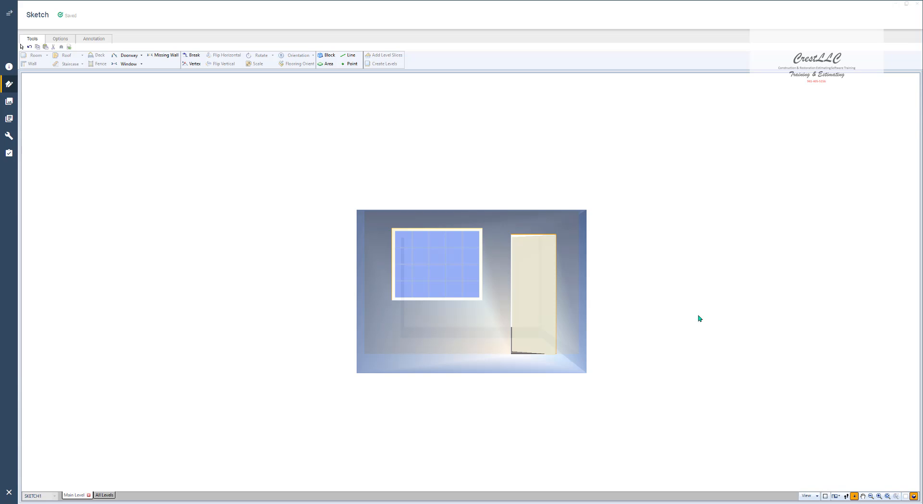
key("Escape")
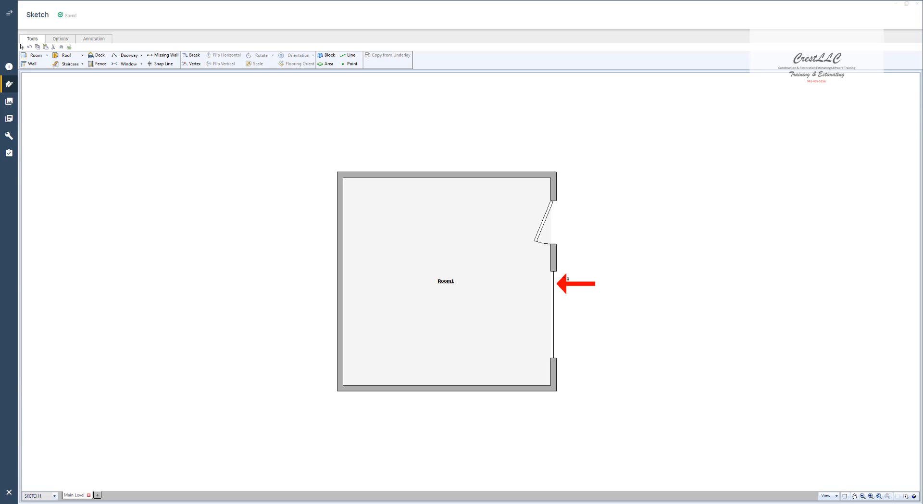
View the window-and-door wall in elevation from the exterior and from inside Room1, and return to the plan.
double_click(568, 278)
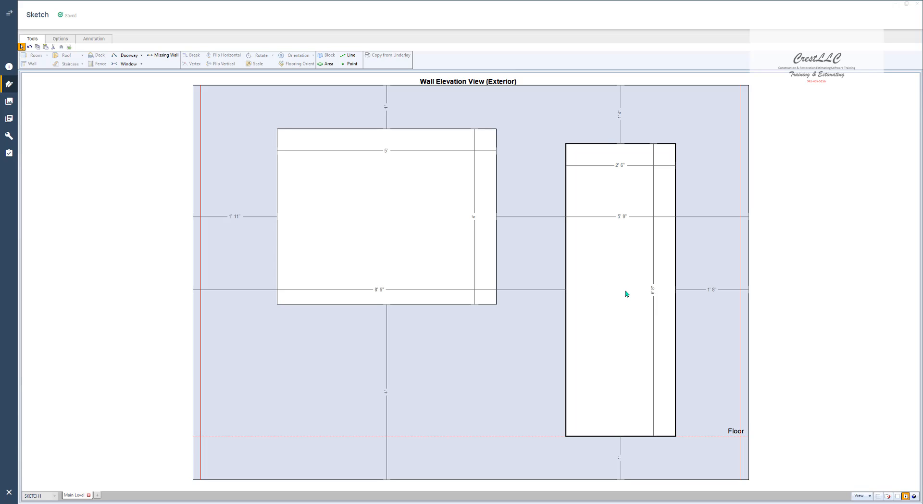
key("Escape")
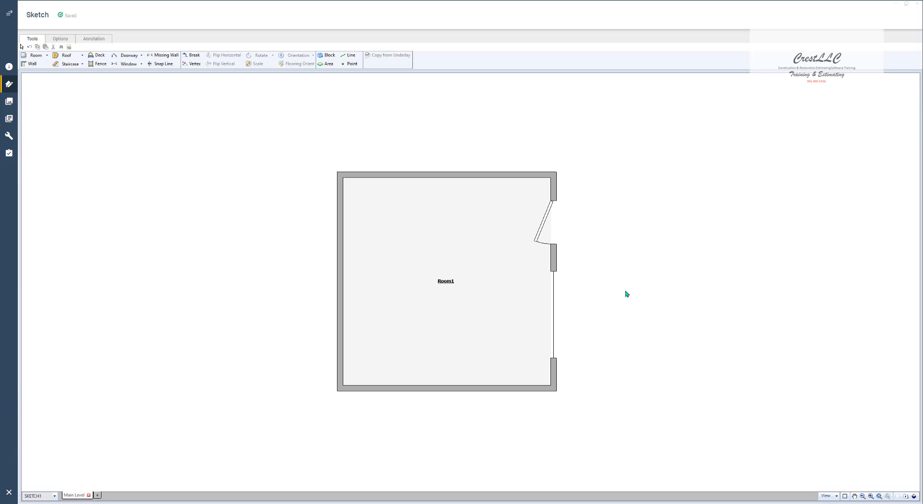
double_click(539, 286)
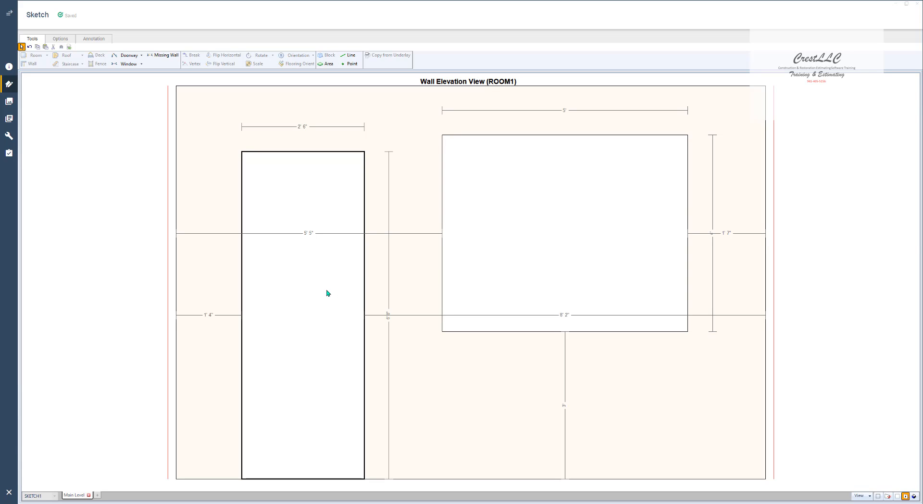
left_click(550, 285)
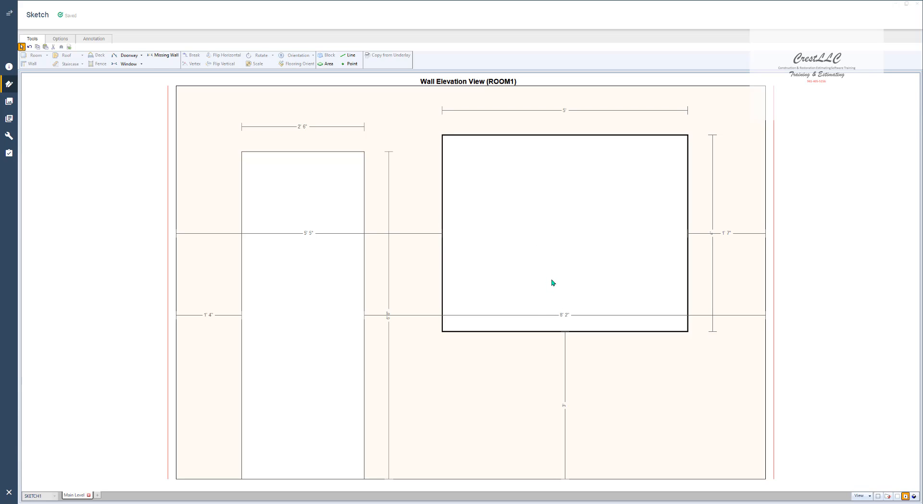
key("Escape")
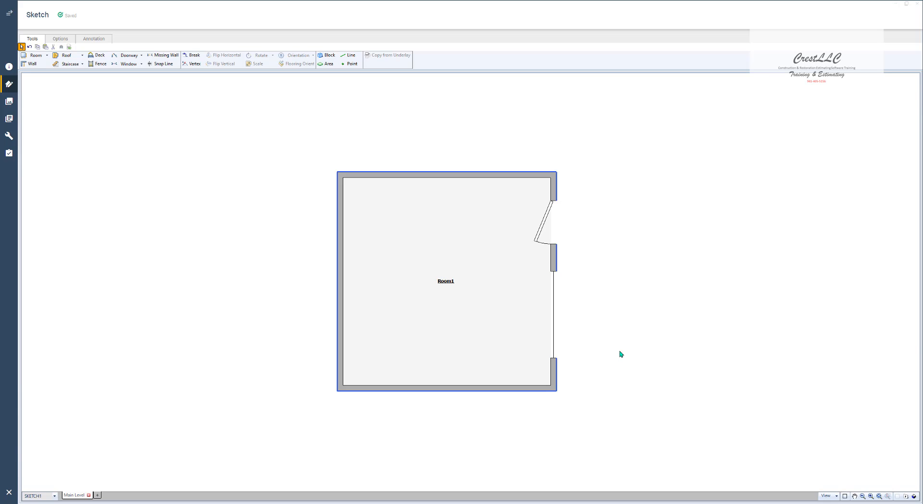
Show the room in 3D briefly, and open the exterior elevation of the window-and-door wall.
key("3")
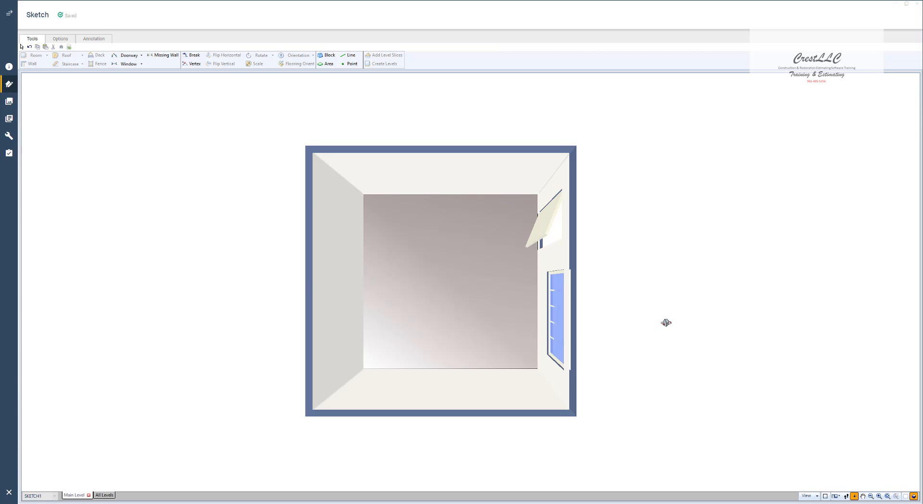
key("2")
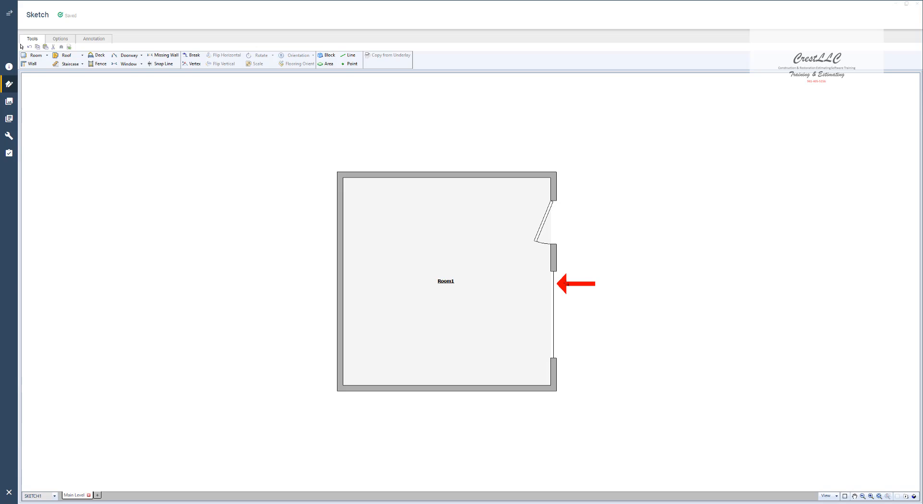
double_click(568, 284)
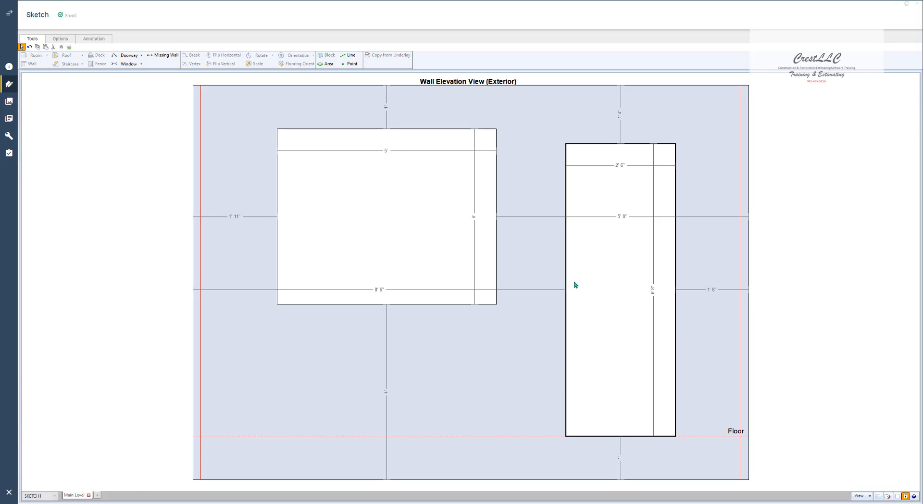
Switch from the wall elevation to 3D, orbit the room to face the exterior window-and-door wall, and return to the plan.
double_click(574, 284)
left_click_drag(682, 357, 701, 216)
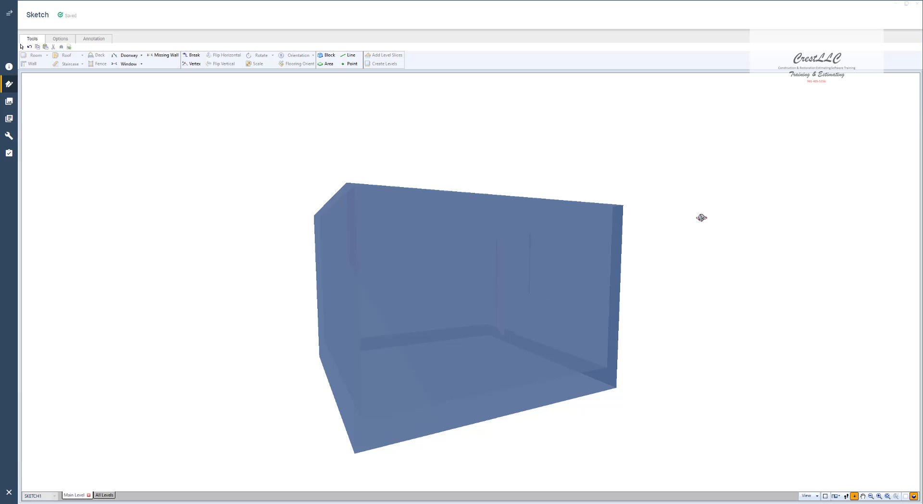
left_click(342, 259)
left_click_drag(506, 251, 548, 271)
left_click(548, 271)
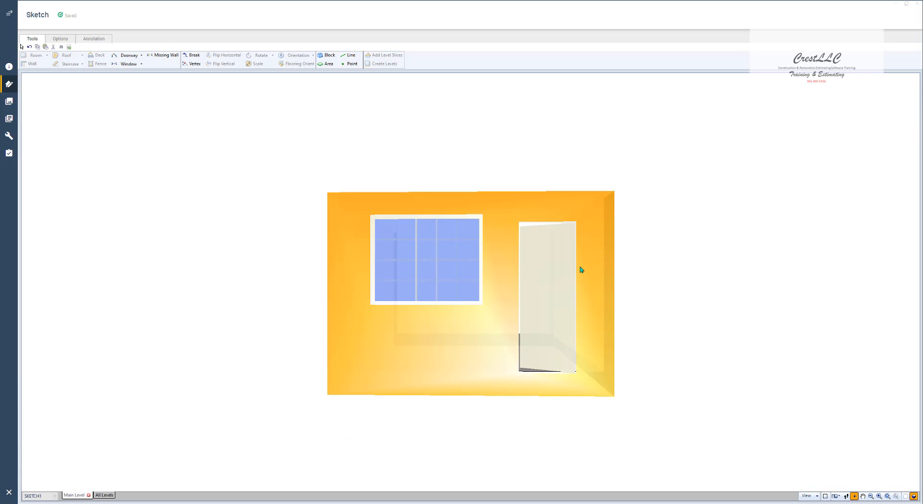
key("Escape")
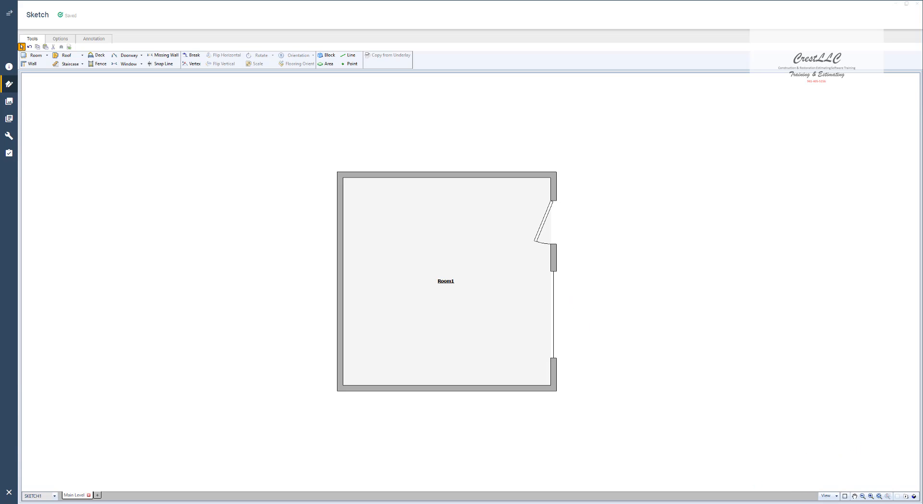
Alternate twice between the 3D view and the plan view of Room1, finishing in the plan with nothing selected.
left_click(906, 499)
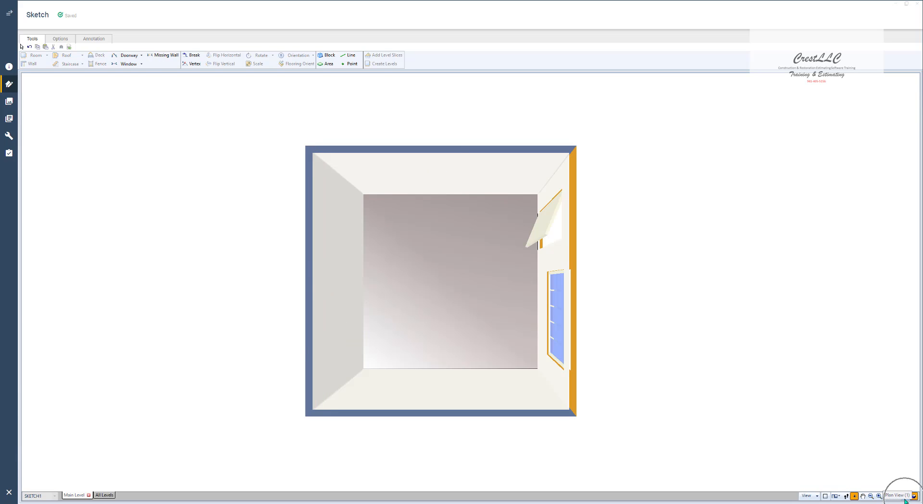
left_click(905, 499)
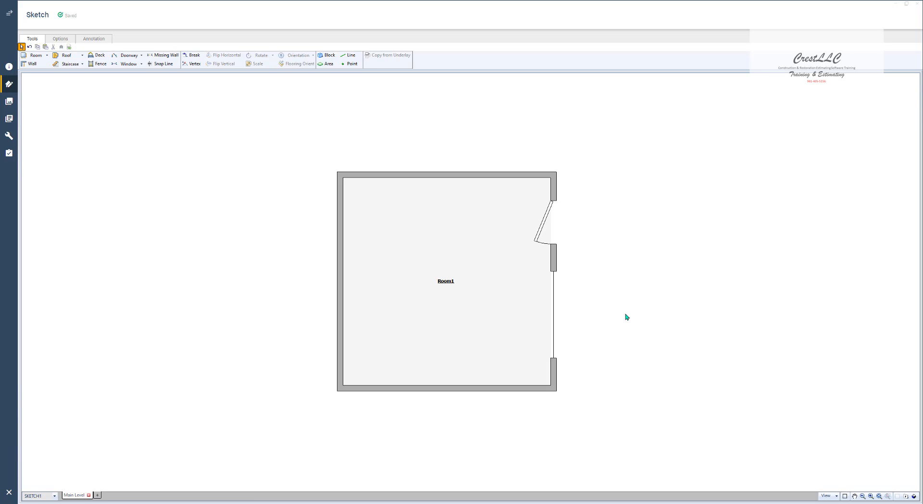
key("3")
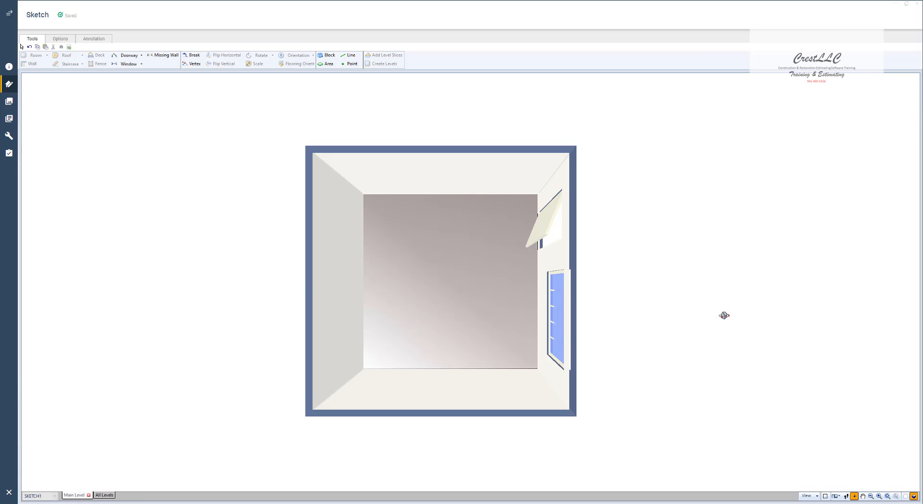
key("Escape")
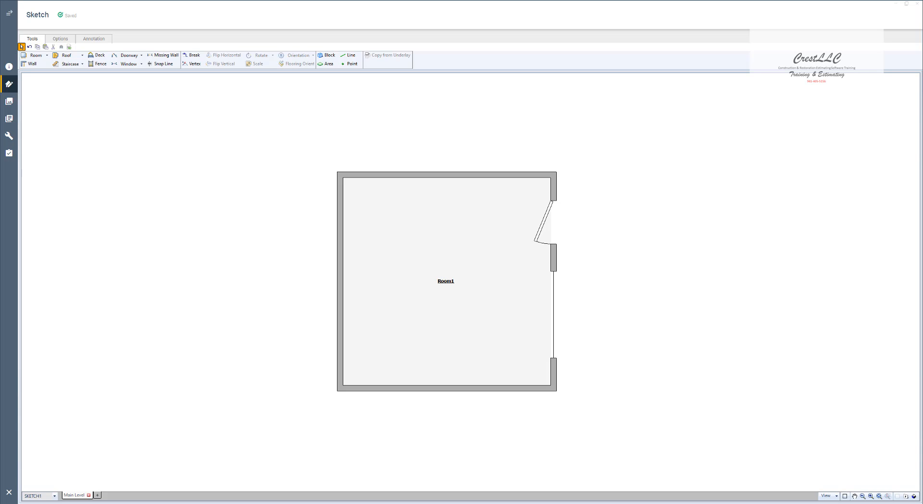
left_click(816, 460)
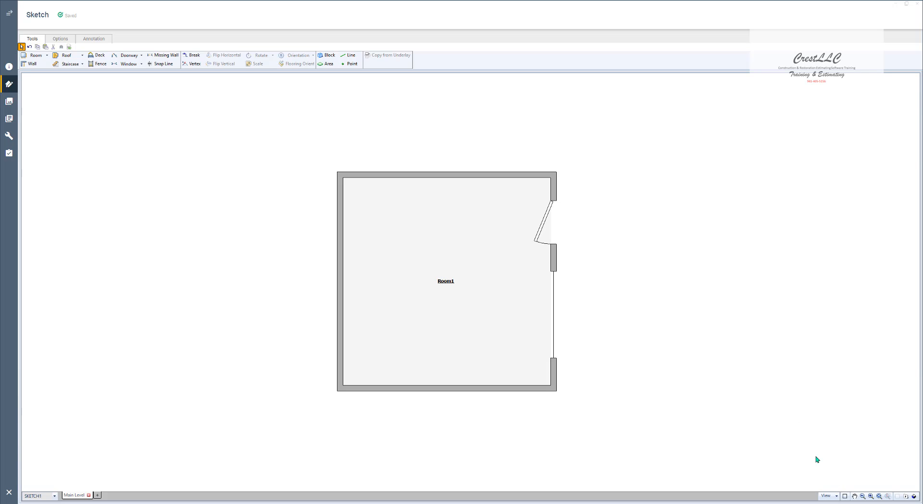